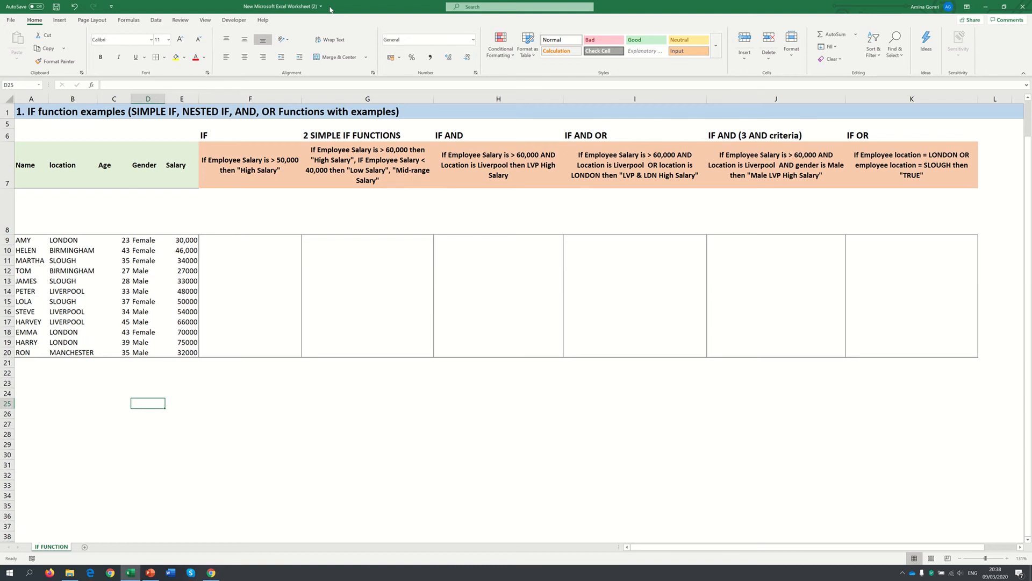
left_click(29, 161)
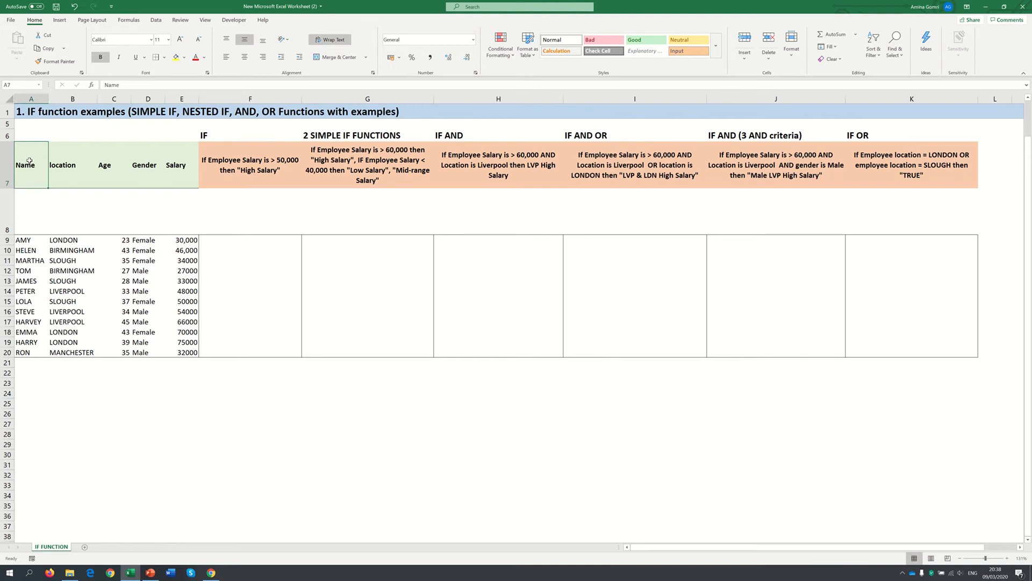
left_click_drag(21, 240, 190, 349)
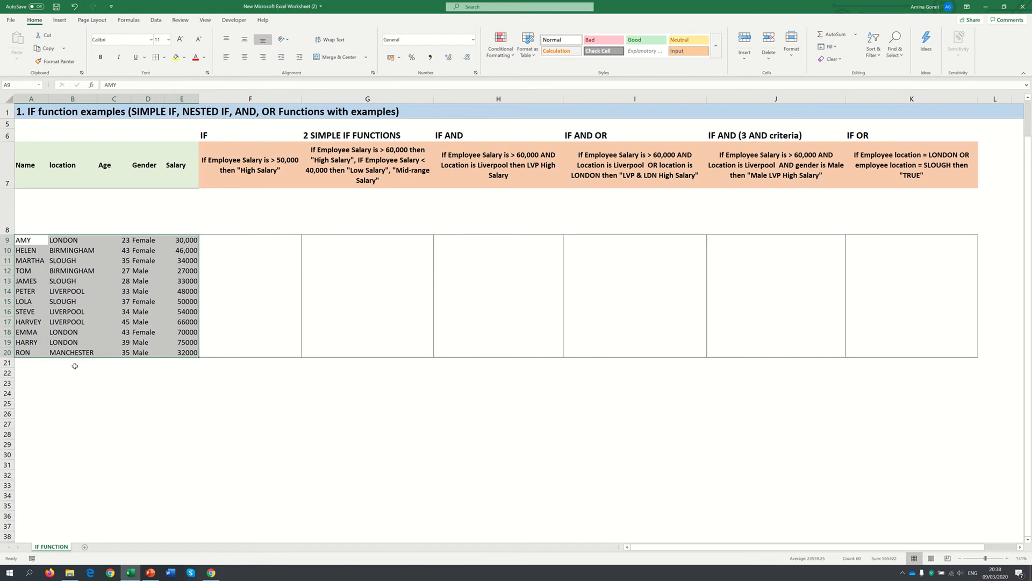
left_click(223, 379)
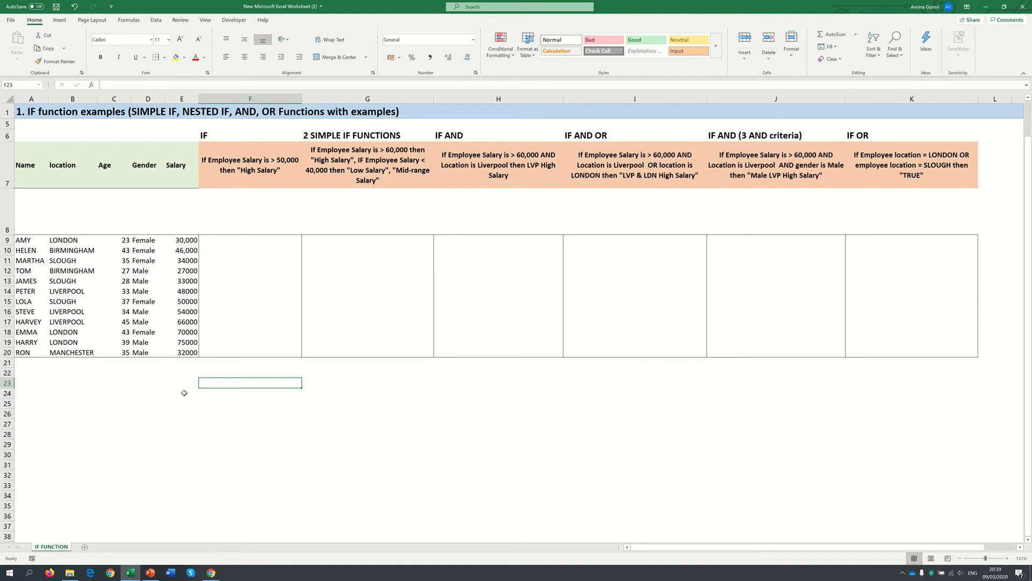
left_click(255, 97)
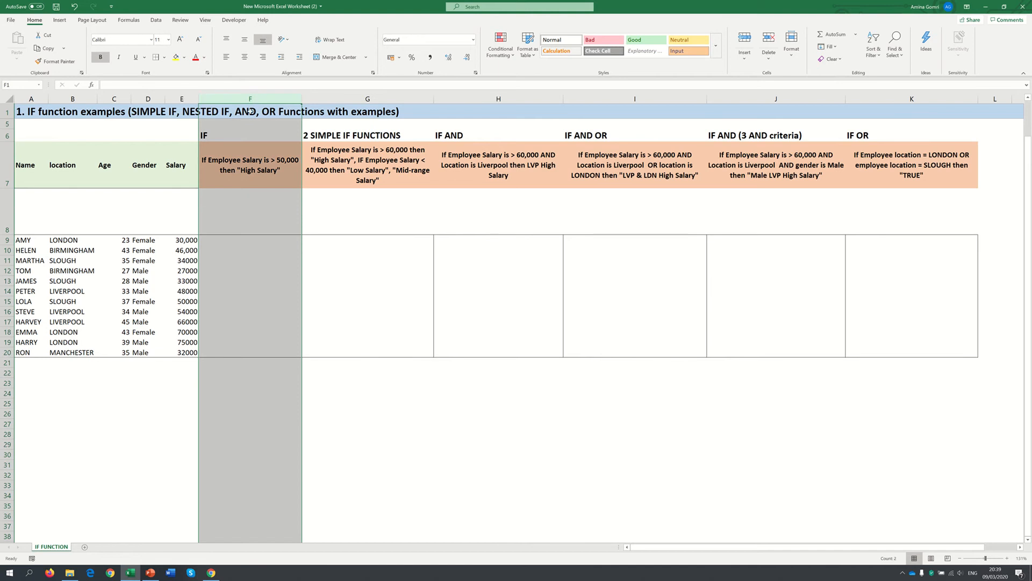
Begin an IF formula in F9 that tests whether the salary in E9 is greater than 50000
left_click(235, 243)
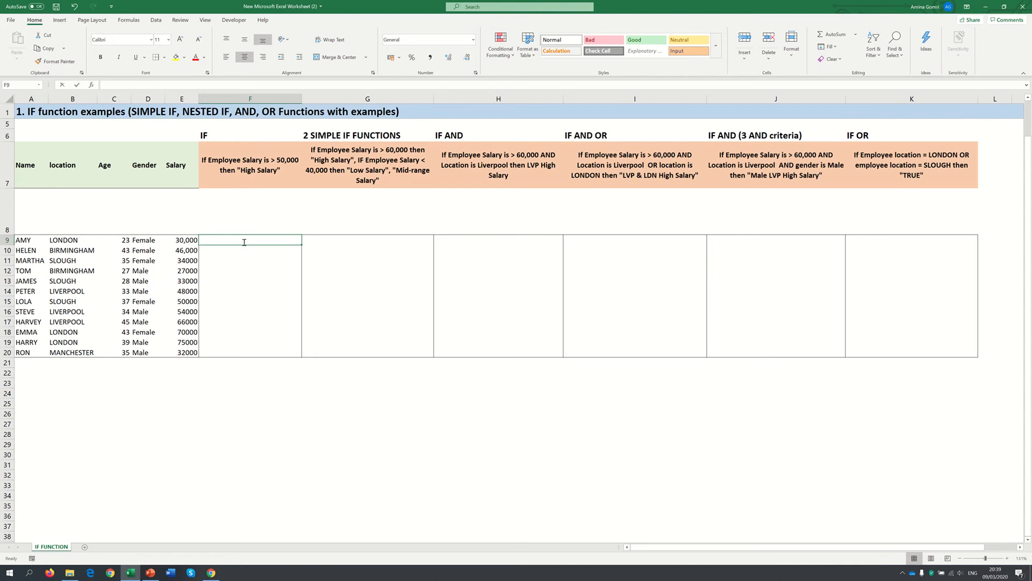
type("=if")
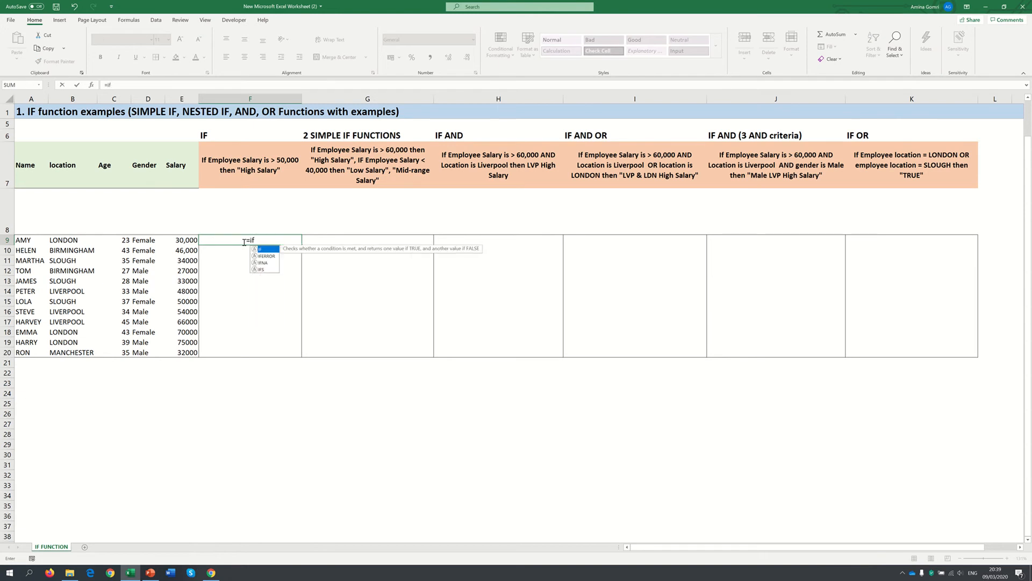
key("Tab")
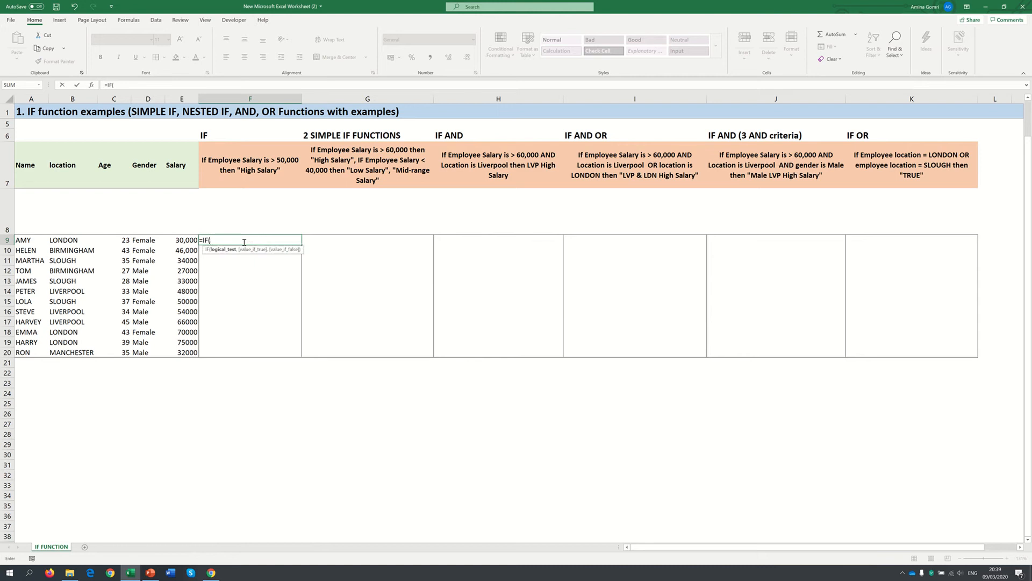
left_click(183, 241)
type("50000")
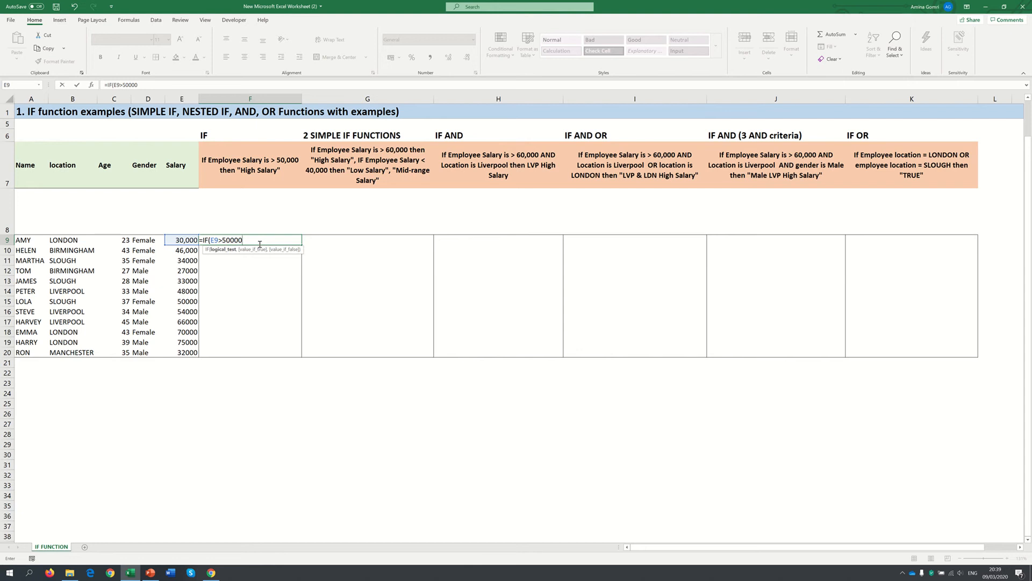
Complete the F9 formula so it returns "High Salary" when the test is true and "False" otherwise
type(",")
type("High Salary")
type(",")
type("\"False")
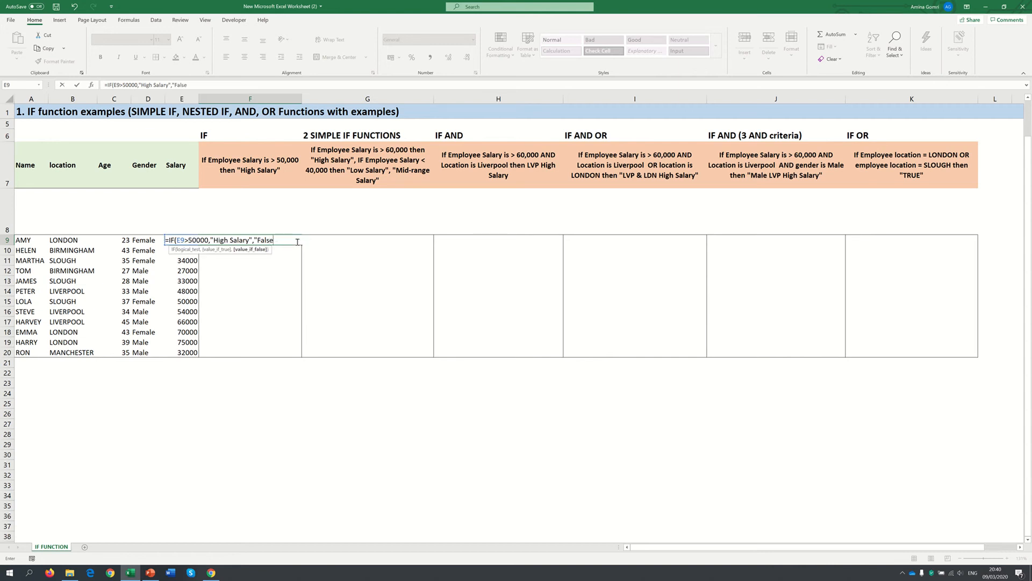
type("\")")
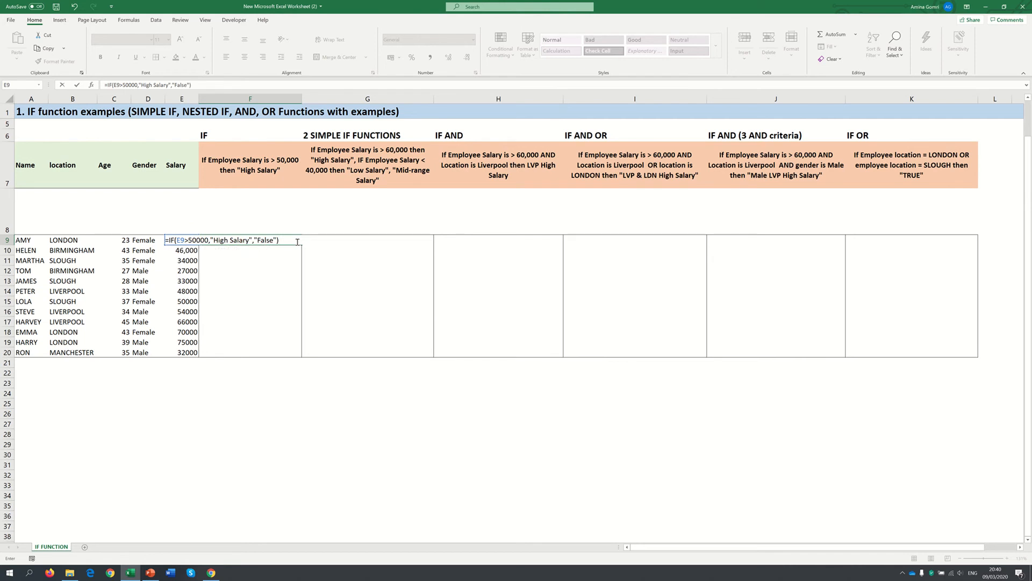
key("Return")
Fill the F9 formula down through F20 for all the employees
left_click(297, 242)
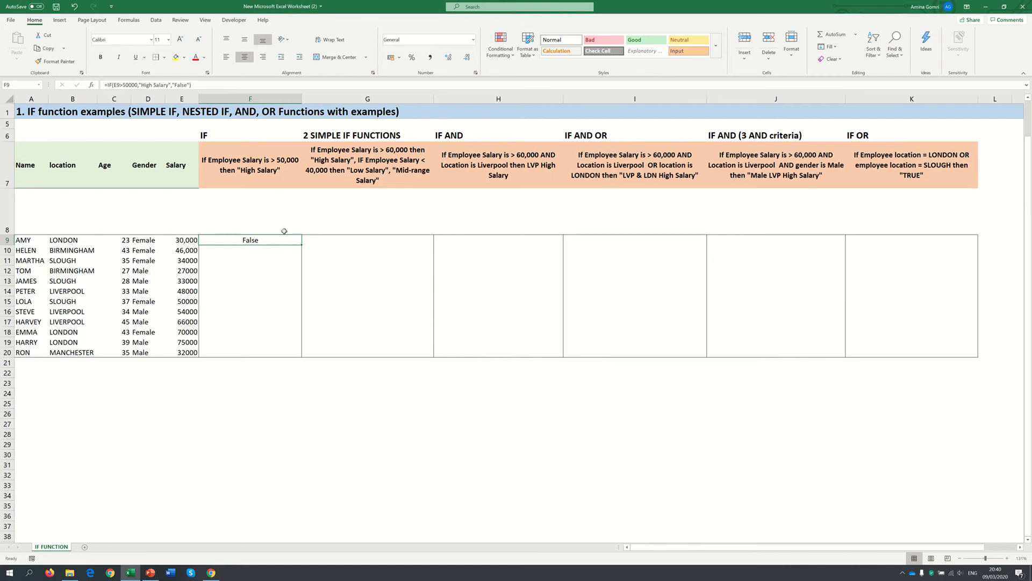
left_click_drag(302, 246, 288, 359)
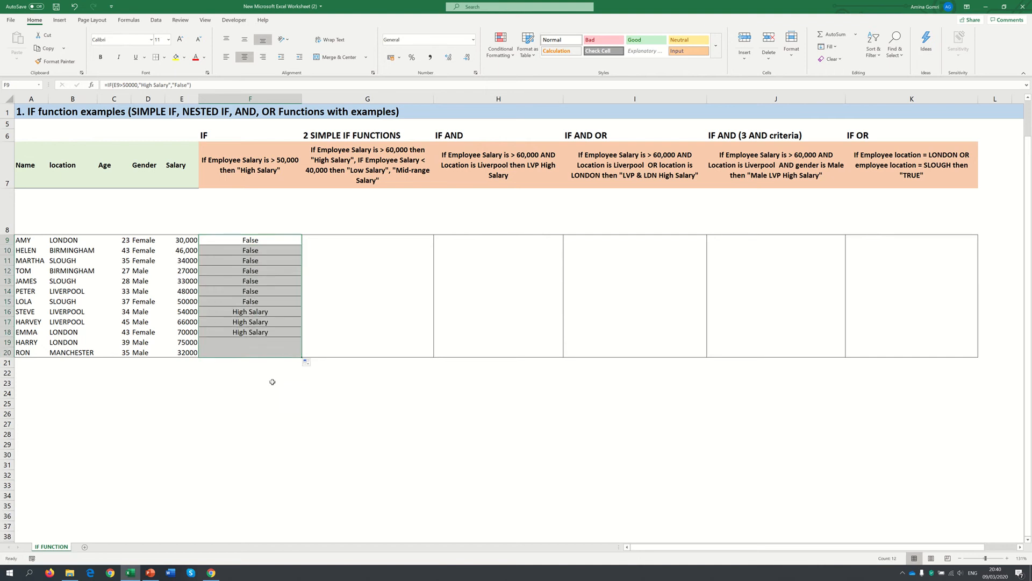
left_click(264, 393)
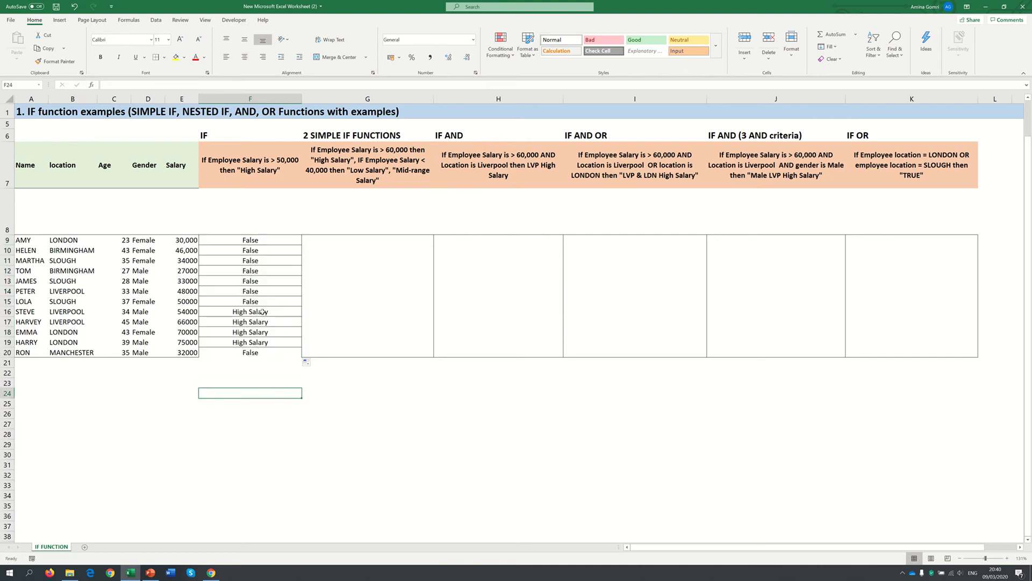
left_click_drag(263, 312, 258, 343)
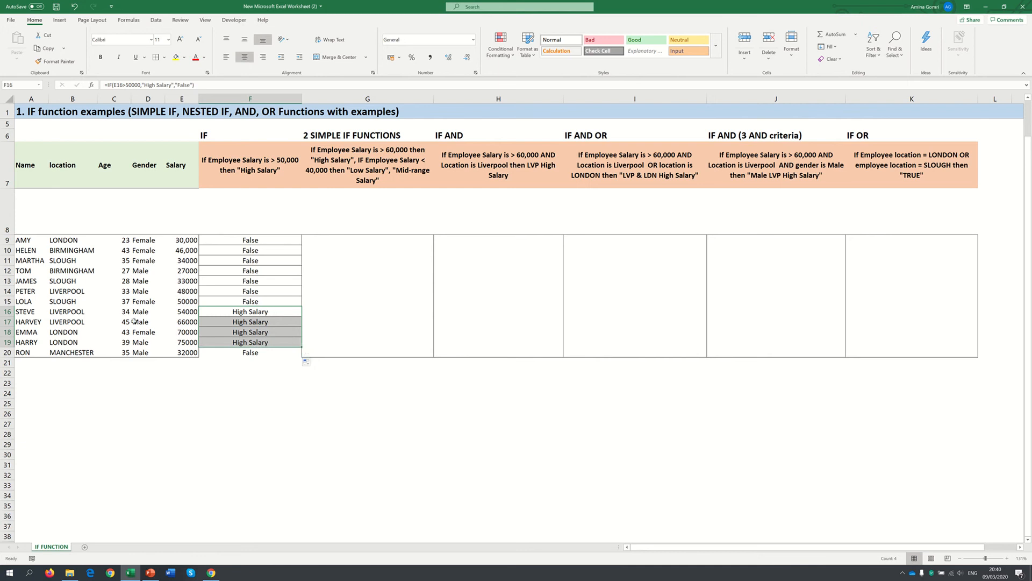
left_click(334, 251)
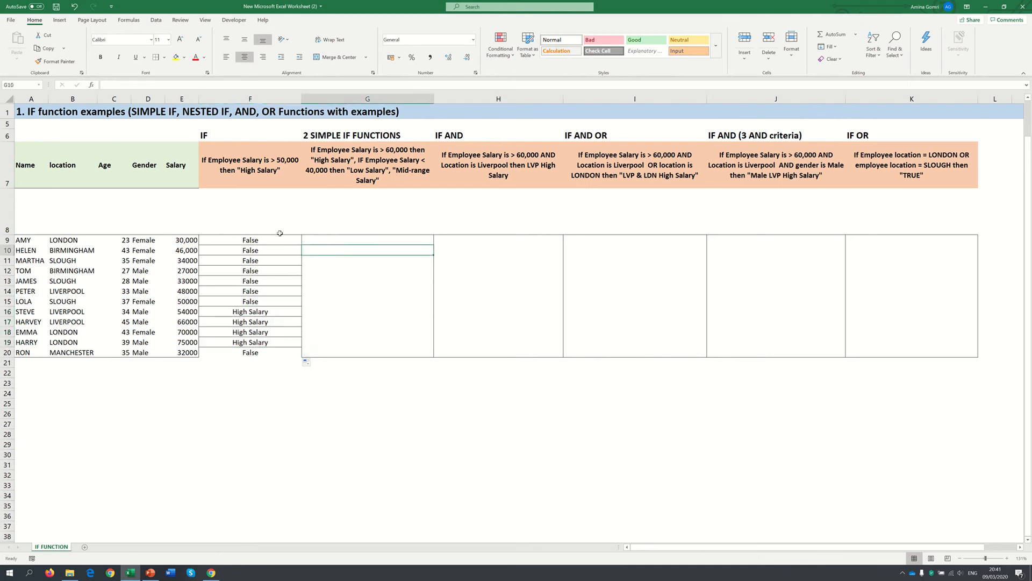
Remove all the cell borders from rows 8 to 22
left_click_drag(7, 223, 2, 375)
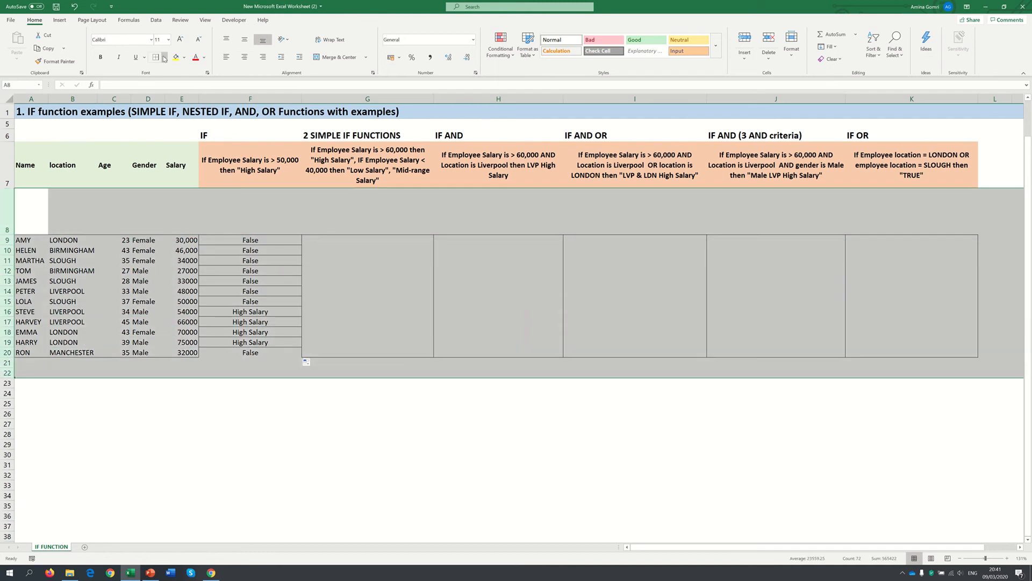
left_click(164, 57)
left_click(175, 130)
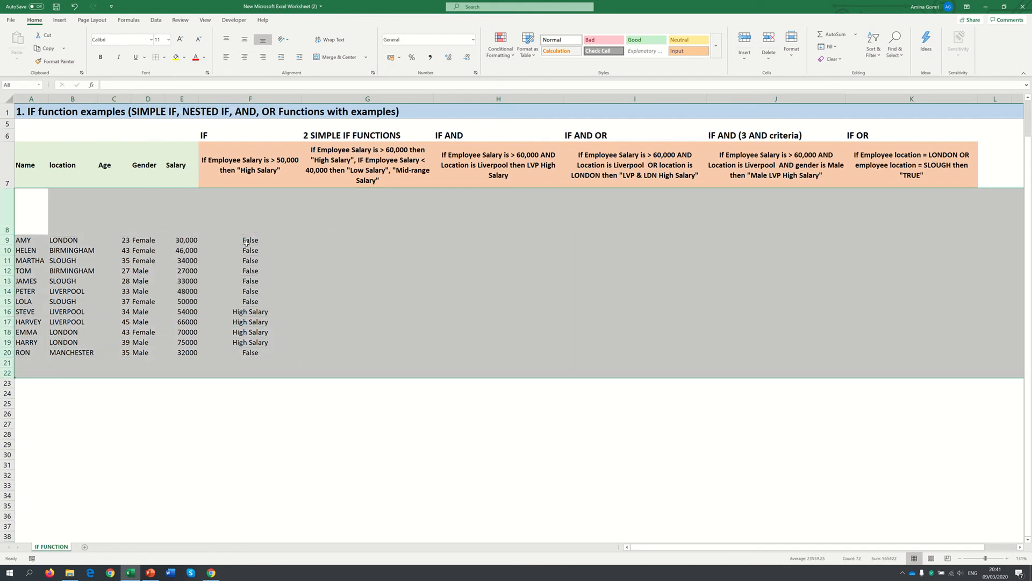
left_click(270, 248)
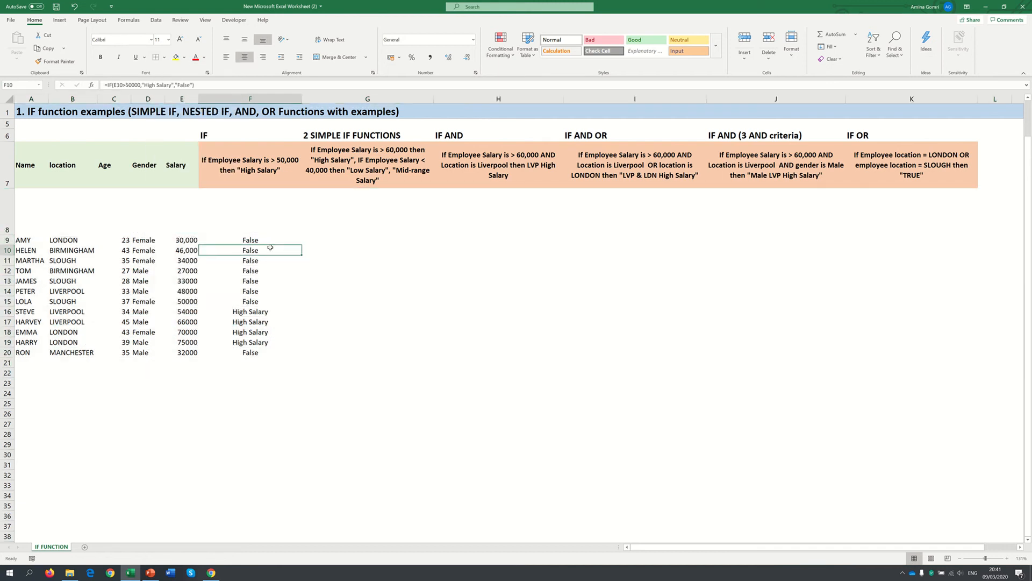
Begin an IF formula in G9 that tests whether the salary in E9 is greater than 60000
left_click(335, 248)
left_click(337, 240)
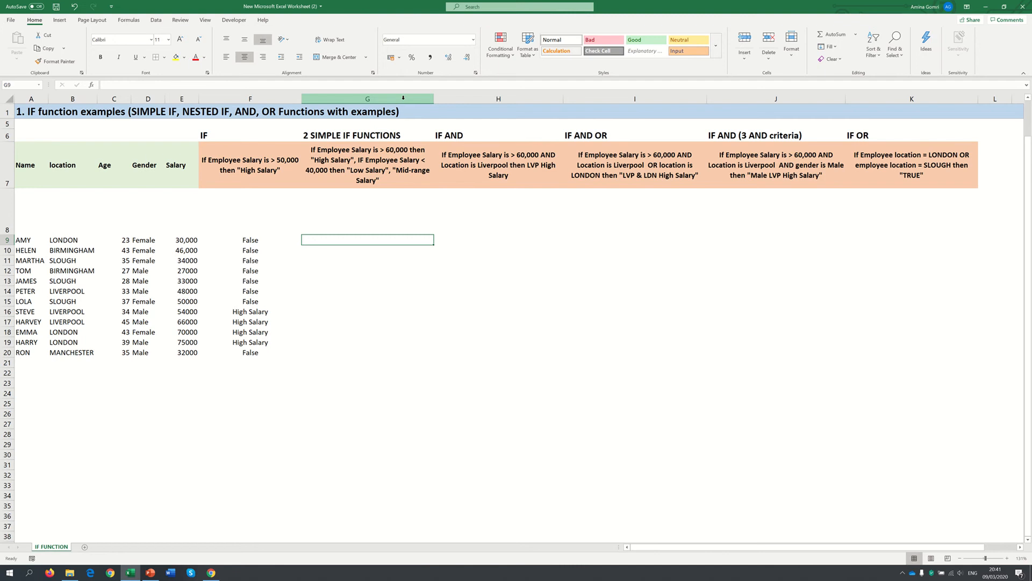
type("=")
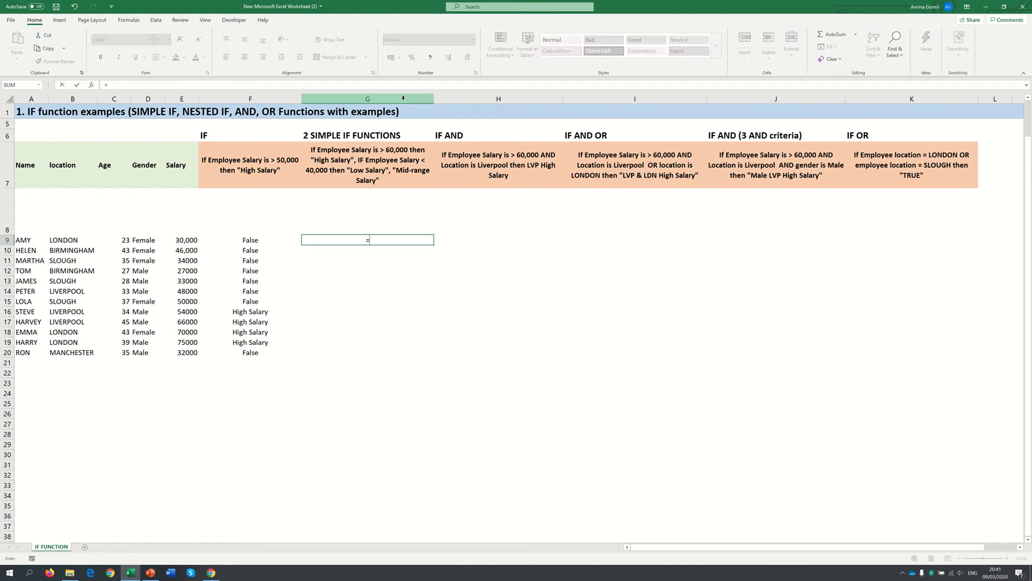
type("IF(")
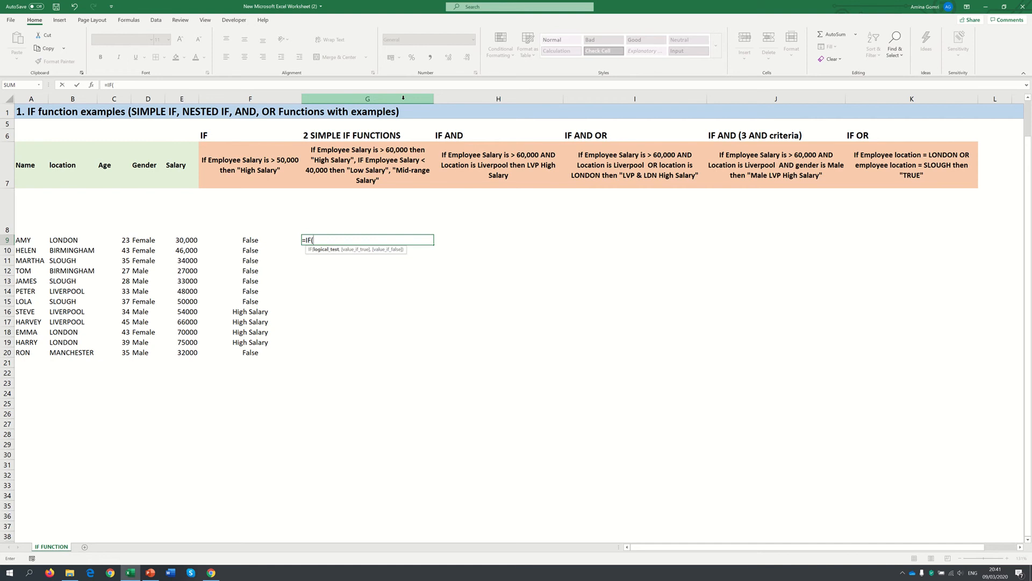
key("Left")
key("Left")
type(">60000")
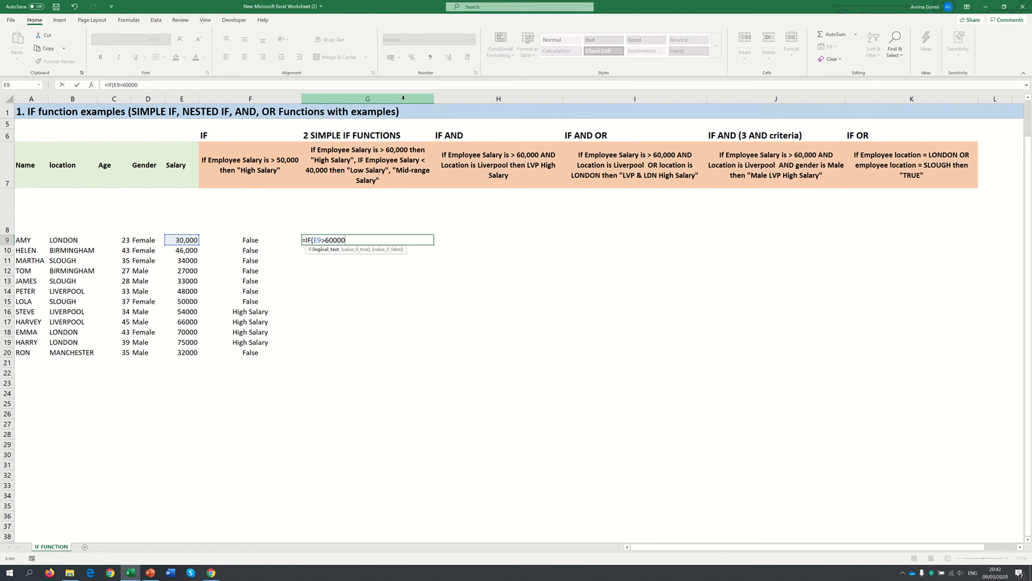
type(",\"High Salary")
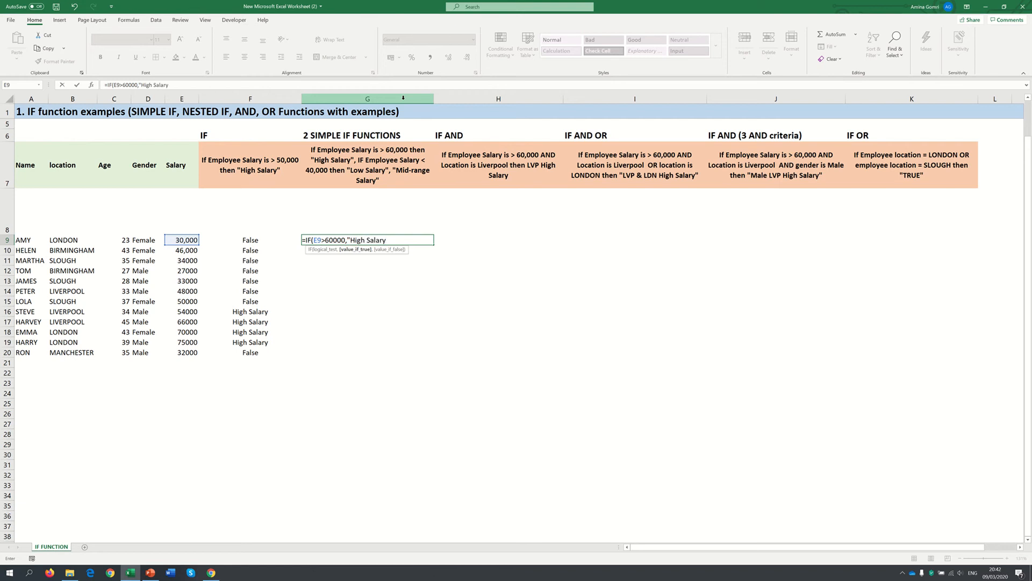
type("\"")
Nest a second IF as the value if false in G9, testing whether E9 is less than 40000
type(",")
type("if")
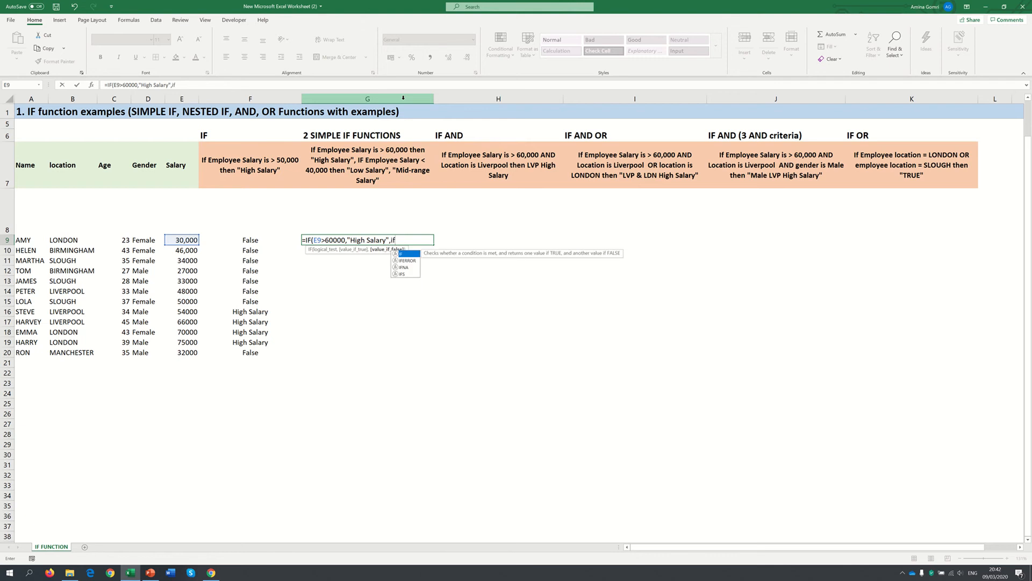
key("Tab")
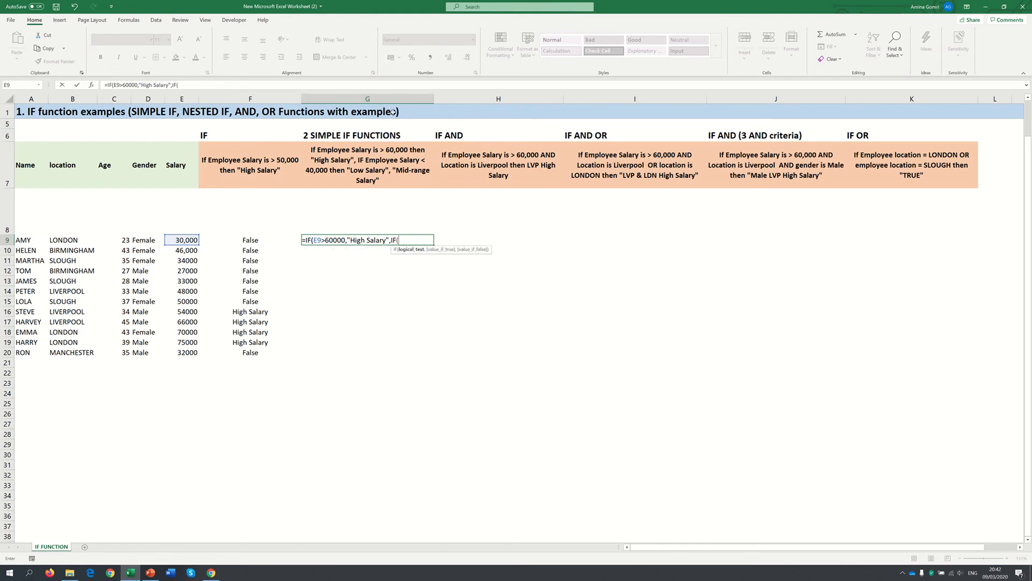
left_click(182, 240)
type("<40000,")
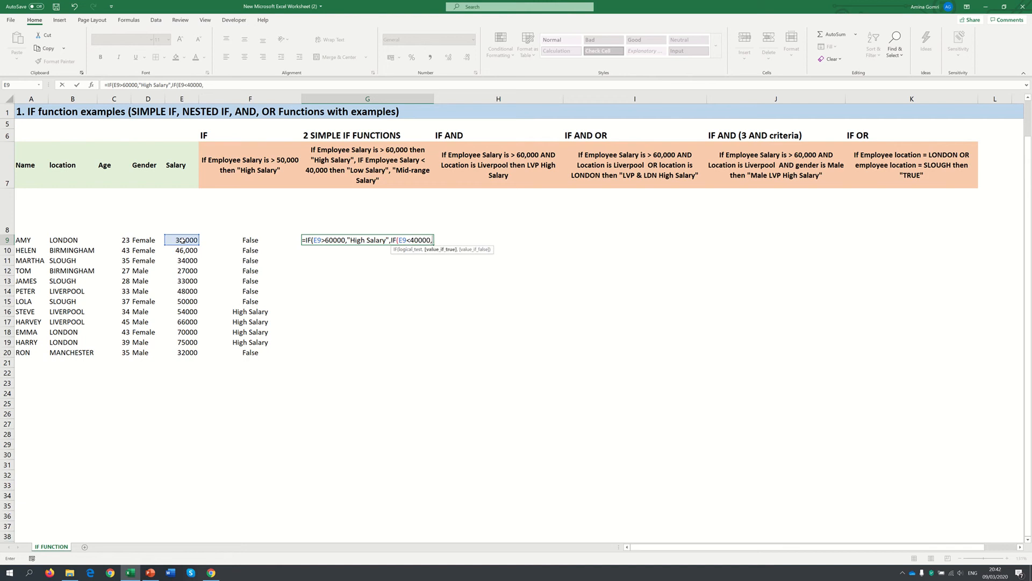
type("'L")
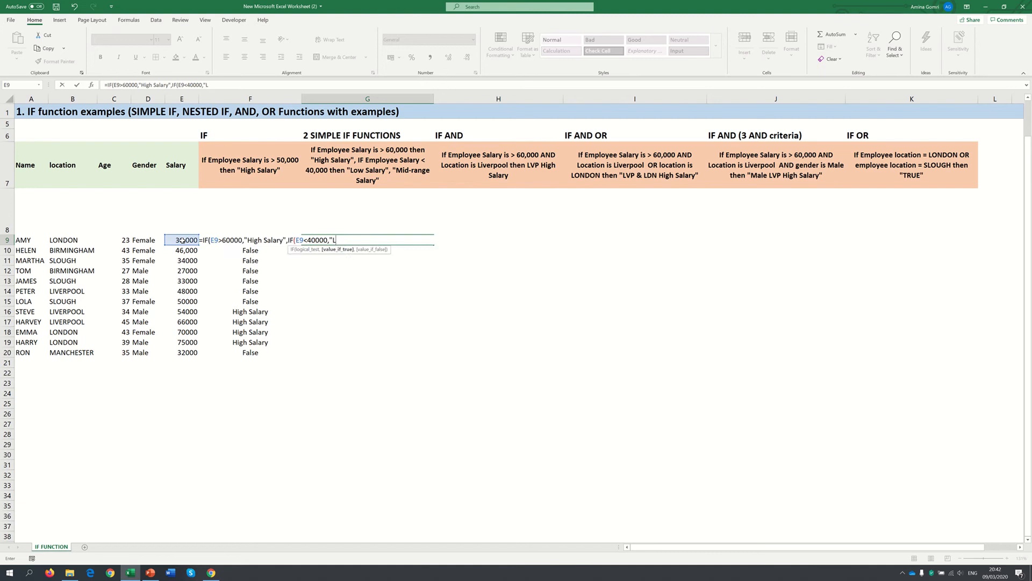
type("ow Salary\"")
Enter Mid-range Salary as the nested IF's value if false in G9 and try to confirm the formula
type(",\"Mid")
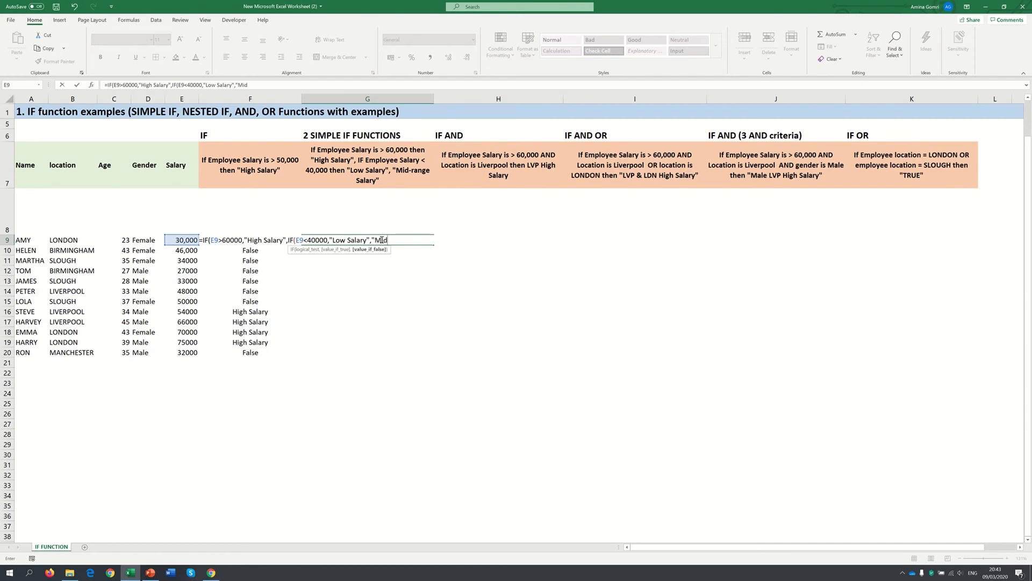
type("-range Salary))")
key("Return")
key("Return")
left_click(319, 86)
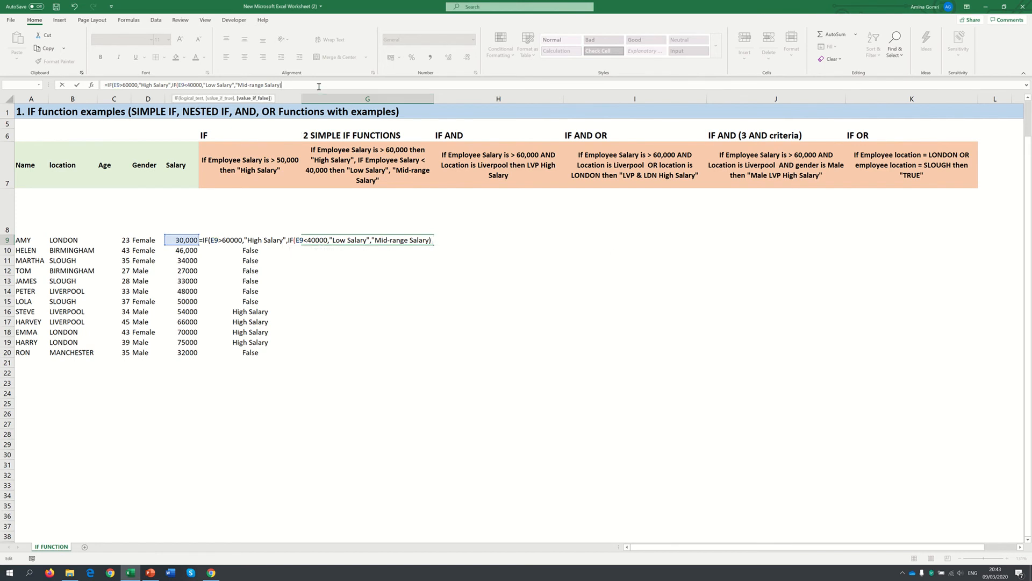
key("Return")
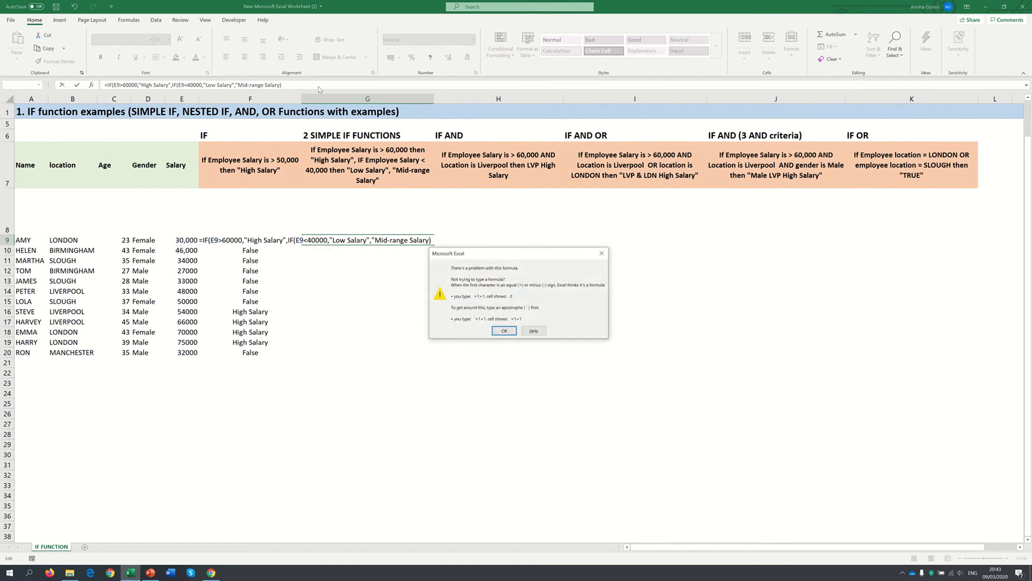
left_click(491, 330)
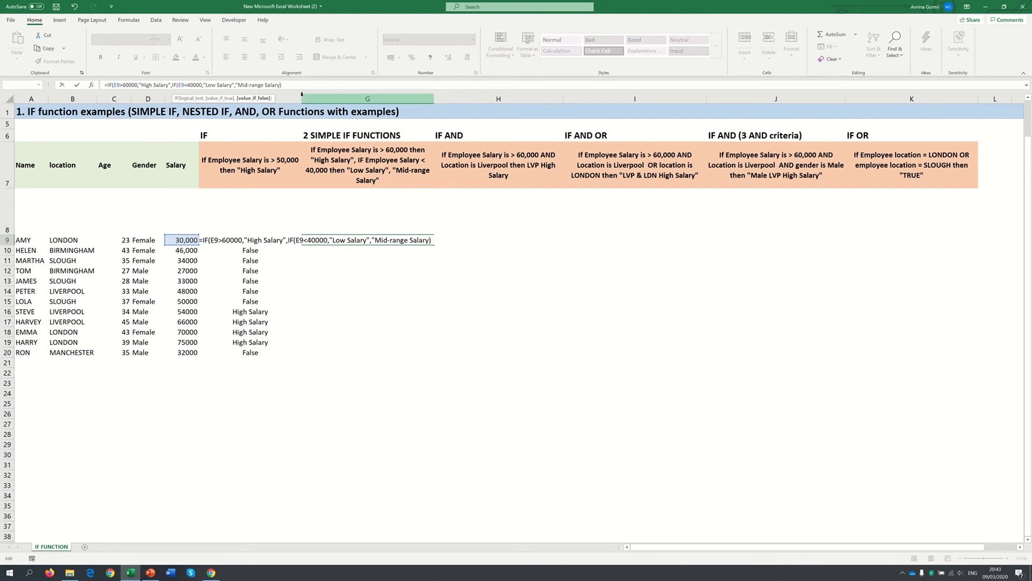
Close the quotation mark after Mid-range Salary and both IF brackets in the G9 formula, and confirm it
type("\"")
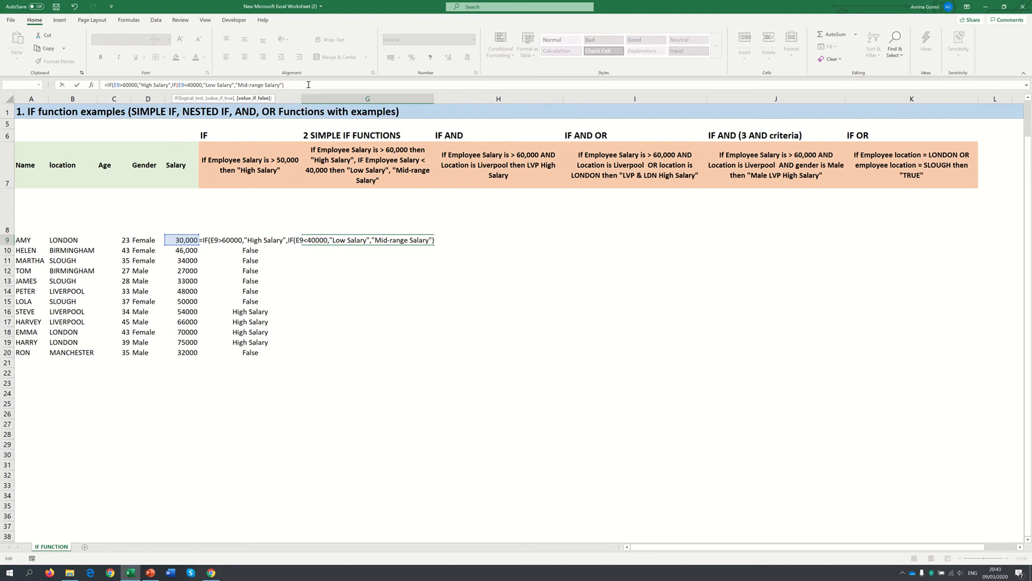
left_click(300, 86)
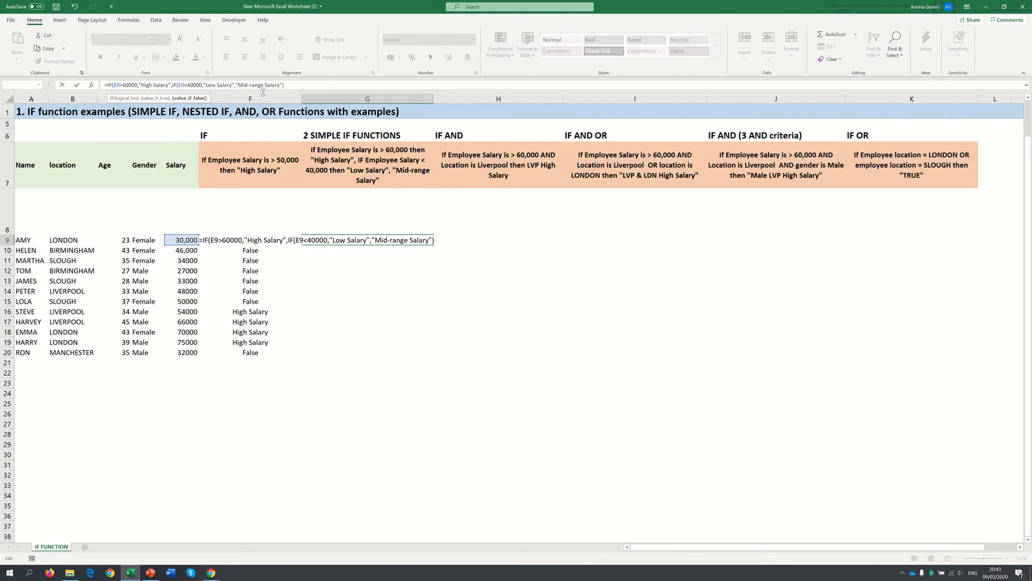
left_click_drag(239, 85, 279, 85)
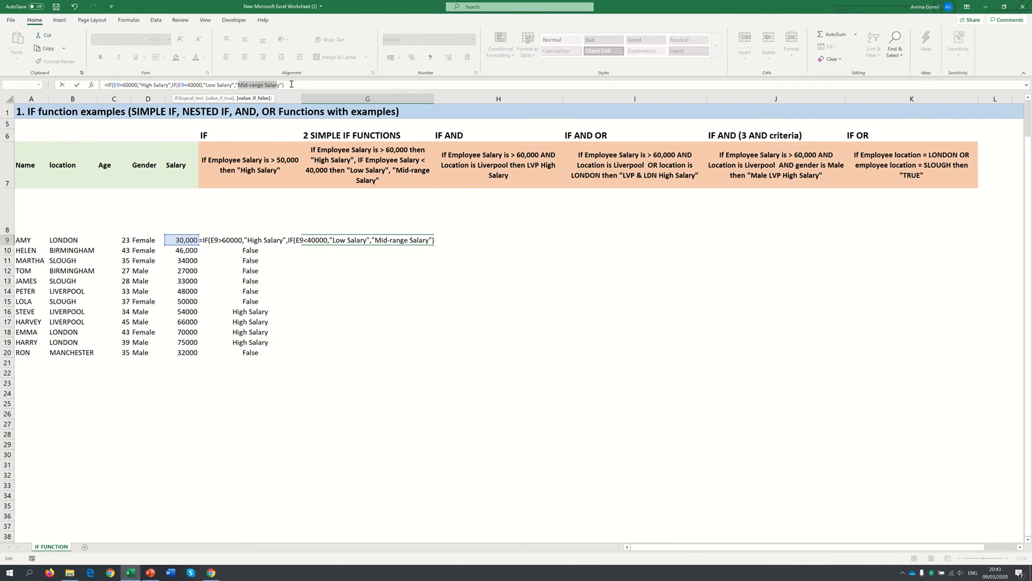
left_click(292, 84)
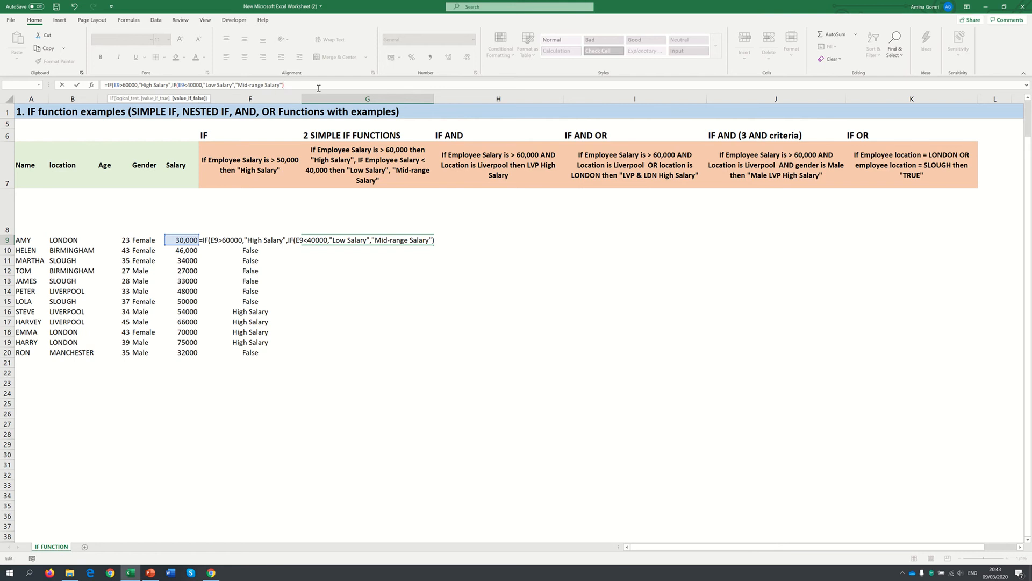
type(")")
key("Return")
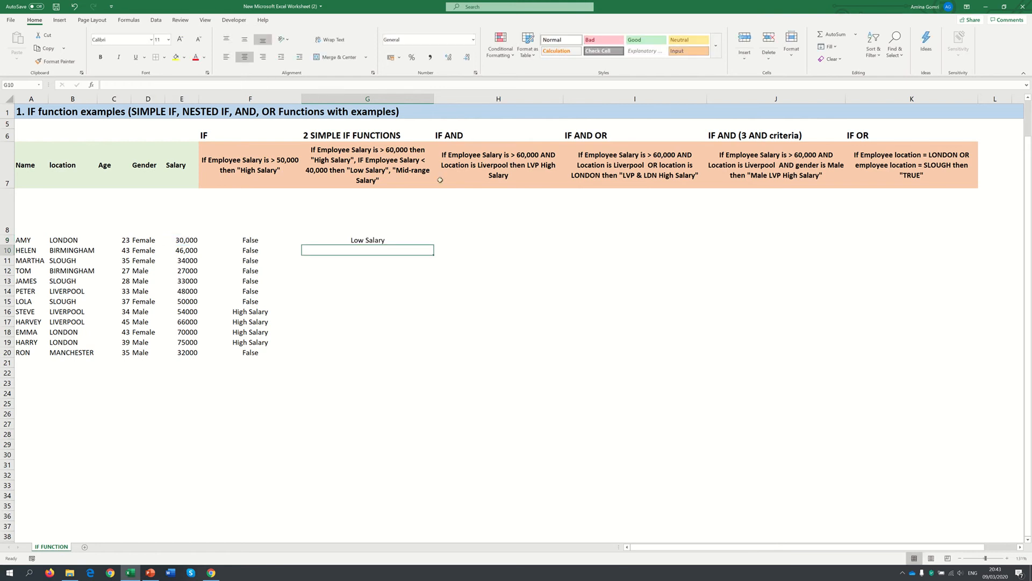
Fill the nested IF formula from G9 down to G20
left_click(400, 241)
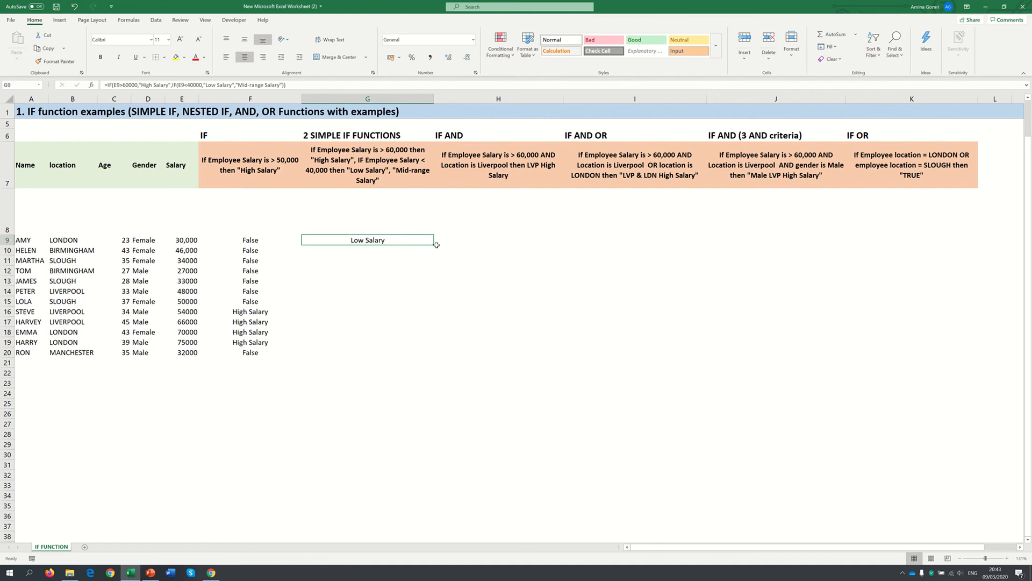
left_click_drag(437, 246, 422, 355)
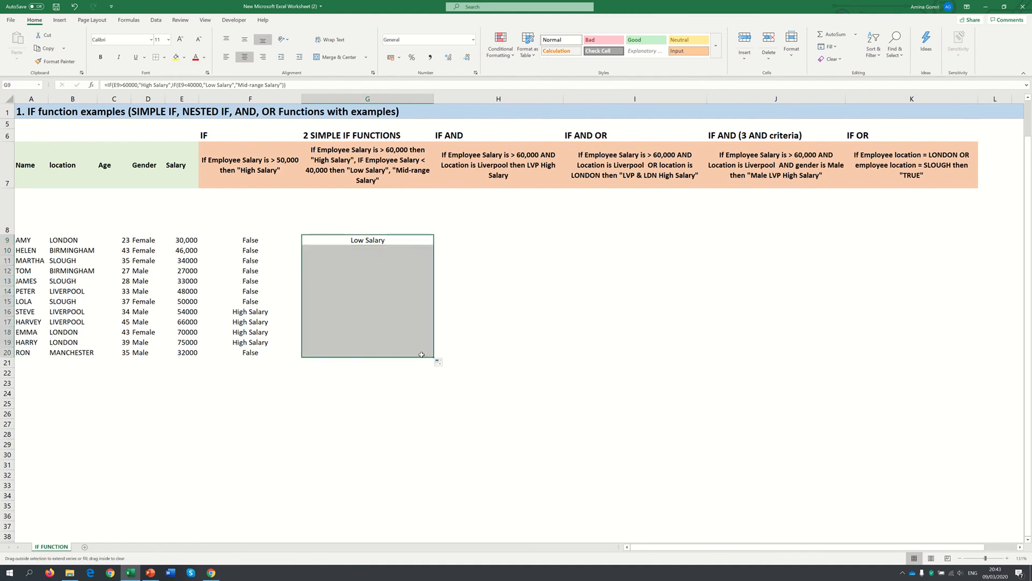
left_click(368, 402)
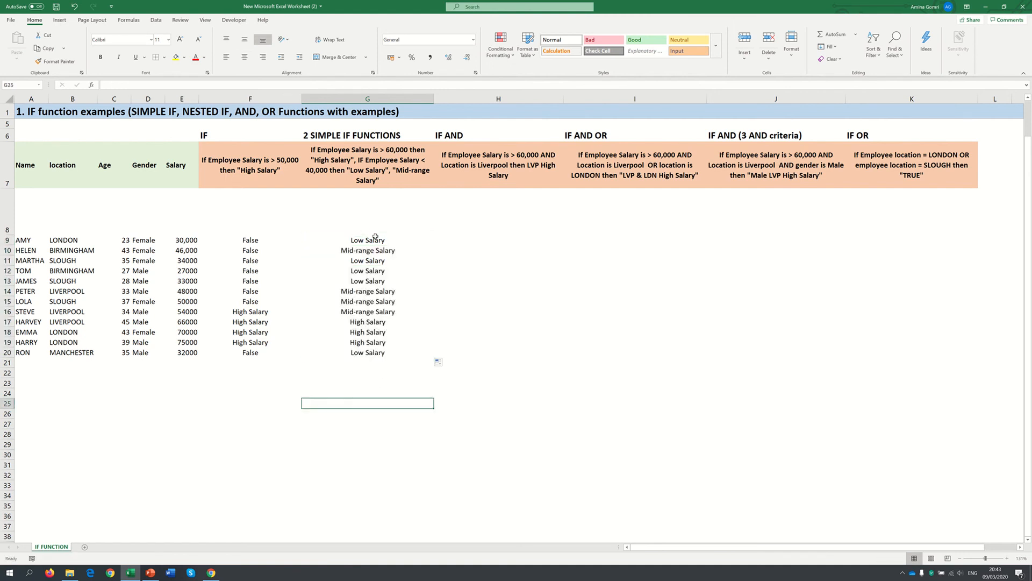
Check the salary classifications in column G against the salaries in column E
left_click_drag(376, 239, 326, 239)
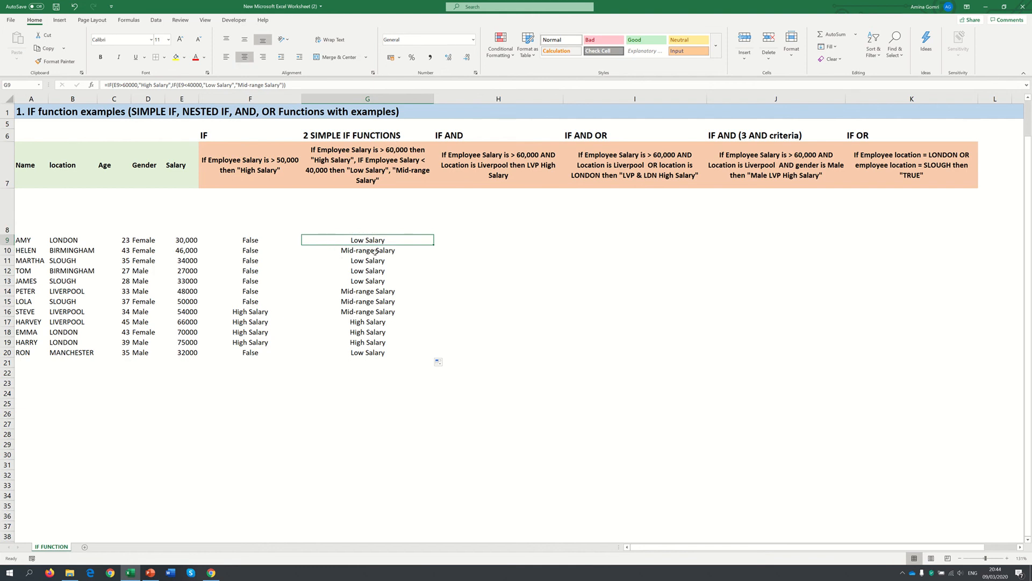
left_click_drag(377, 324, 379, 331)
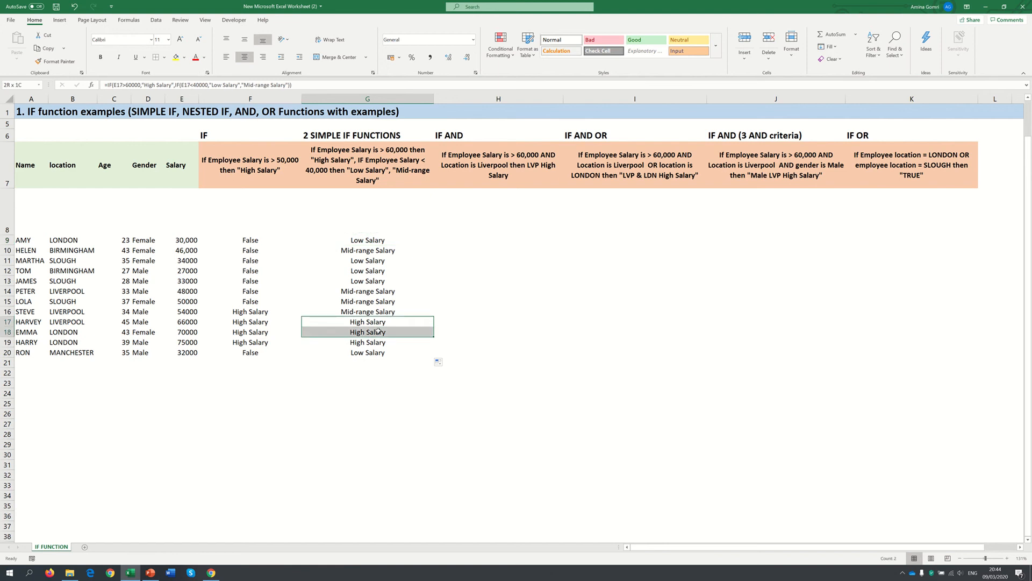
left_click_drag(379, 331, 378, 331)
left_click_drag(350, 291, 180, 312)
left_click(366, 382)
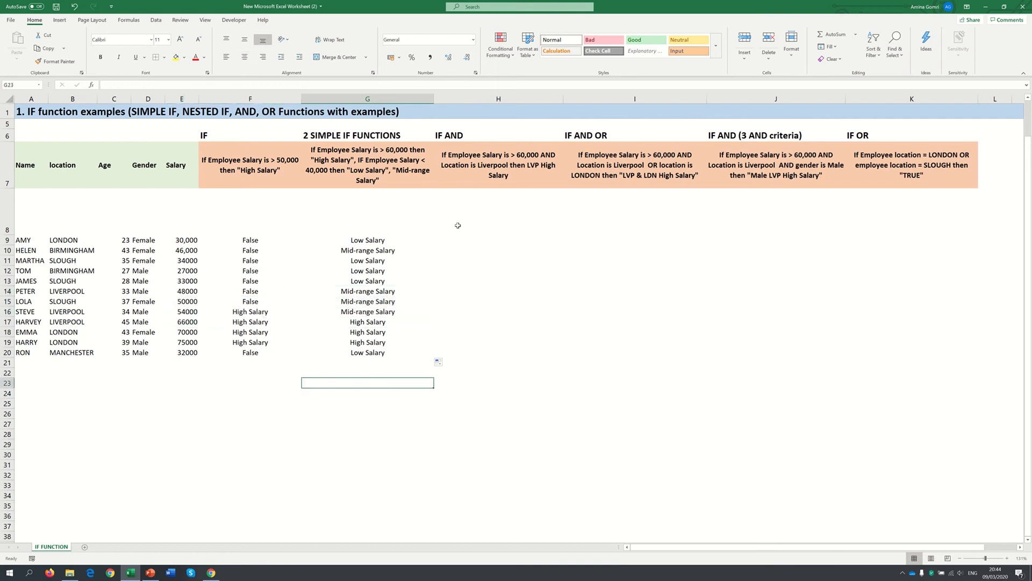
left_click(398, 239)
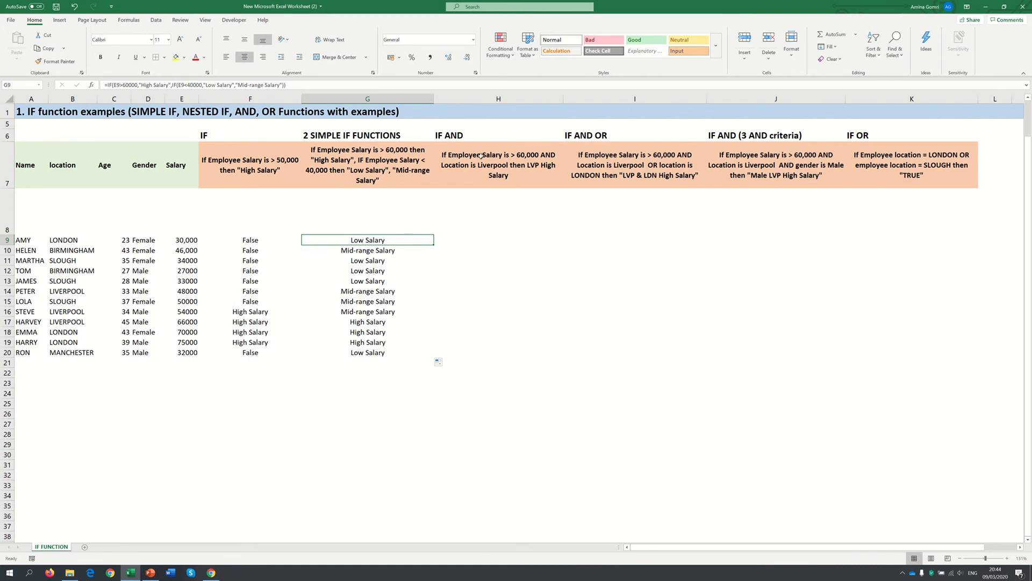
Start an IF formula with an AND test in H9, using E9 greater than 60000 as the first condition
left_click(448, 242)
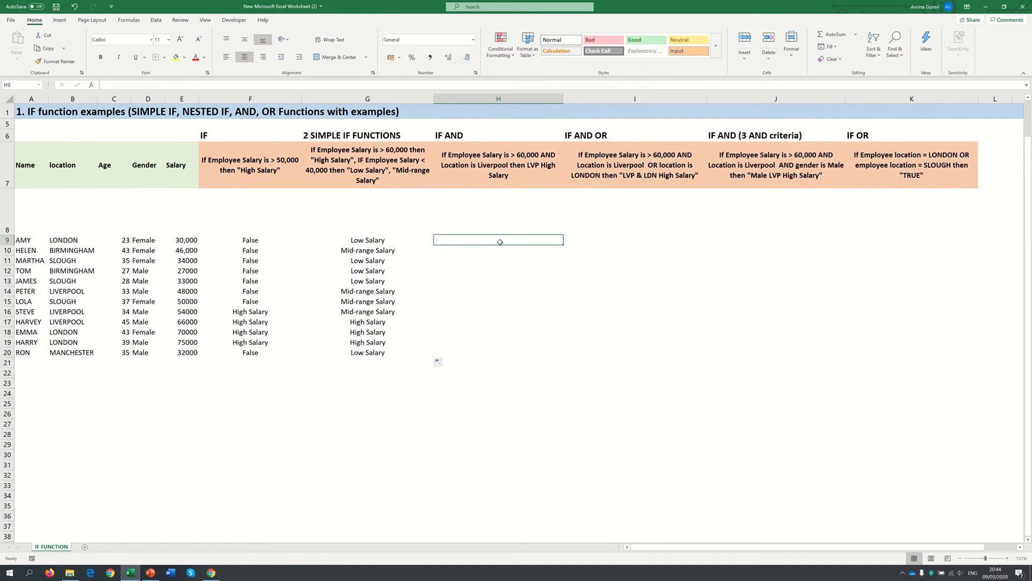
type("=IF(")
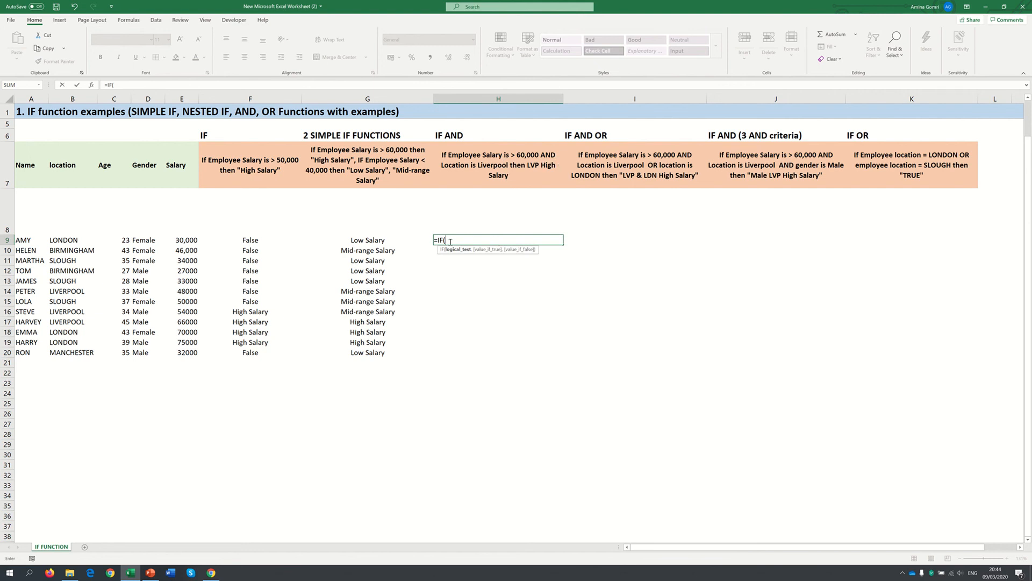
type("AND(")
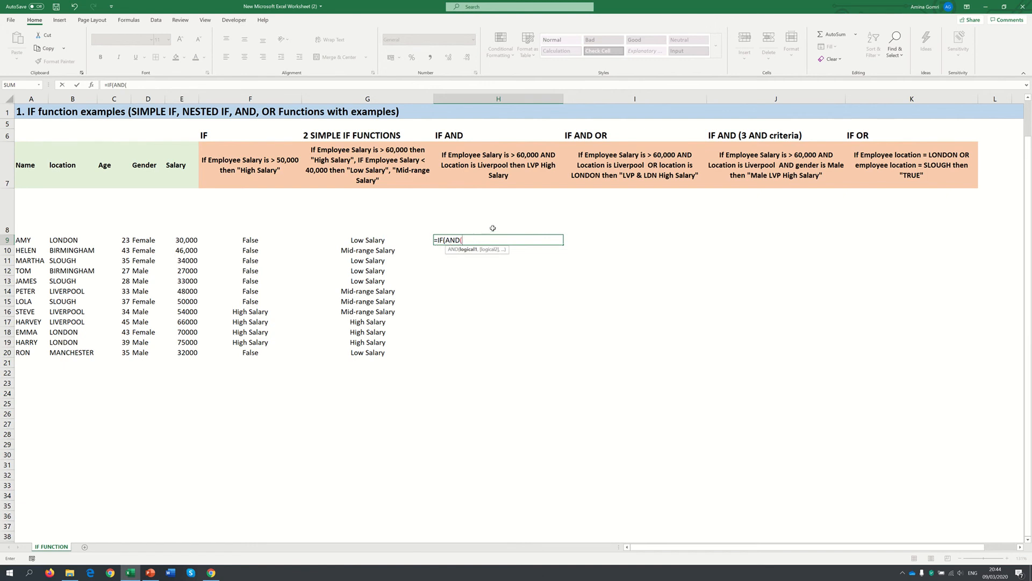
left_click(182, 240)
type(">60000")
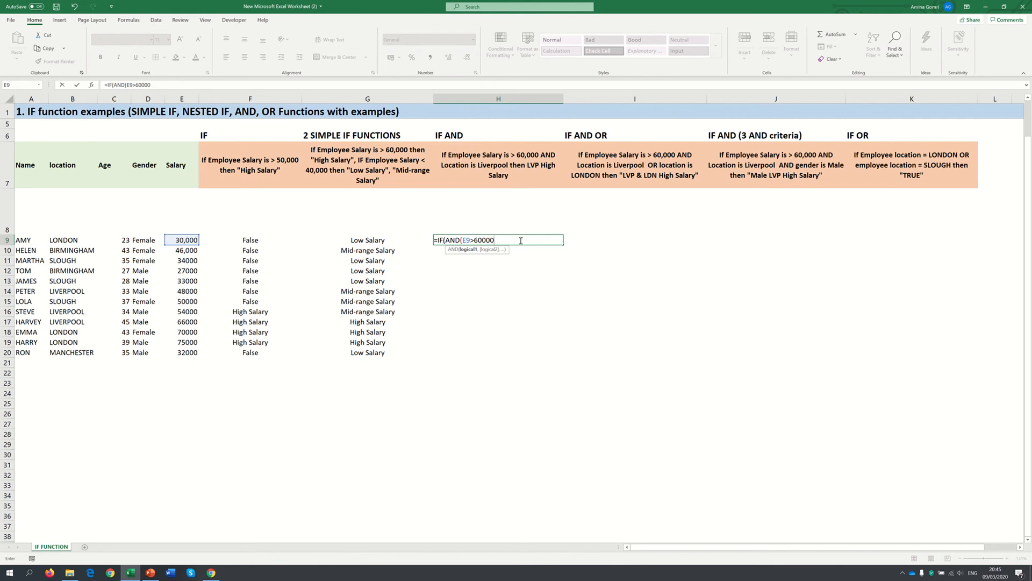
Add B9 equal to "Liverpool" as the second AND condition in H9 and close the AND function
type(",")
left_click(68, 241)
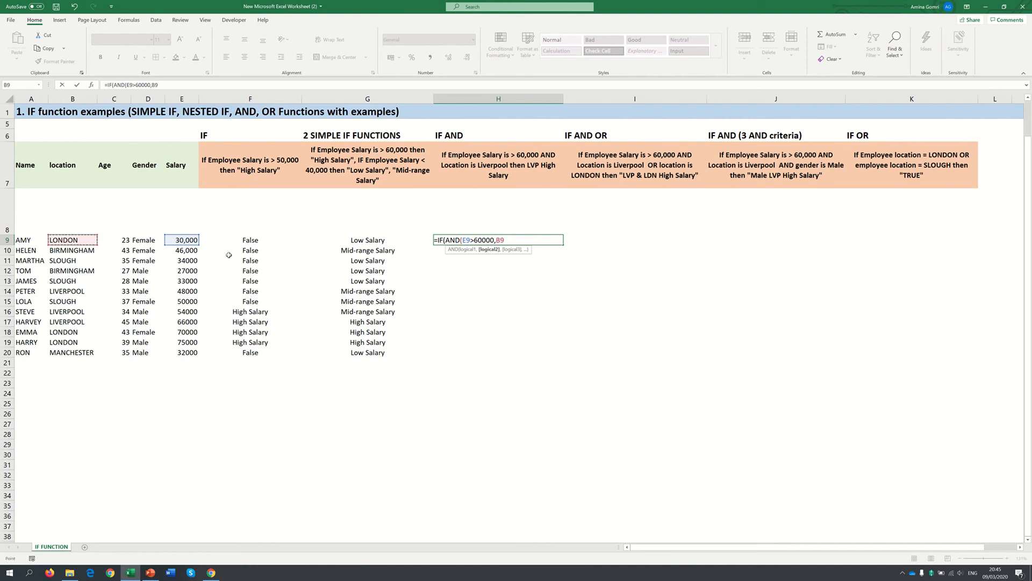
type("=\"Liverpool\")")
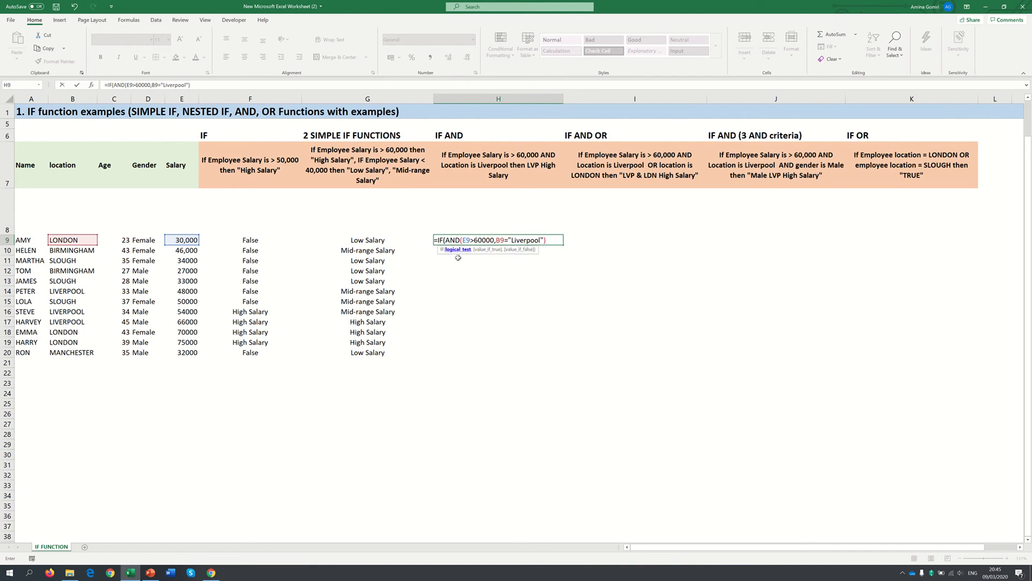
Add "LVP High Salary" as the value if true in the H9 formula
type(",")
type("\"LVP H")
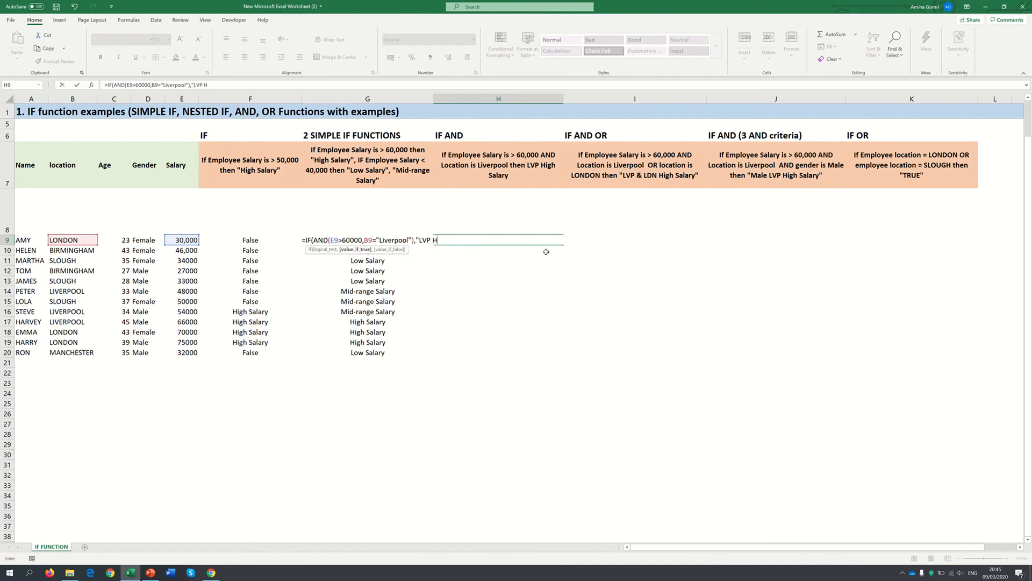
type("igh Salary\",")
Enter empty text ("") as the value if false in H9, confirm the formula and fill it down to H20
type("\"FALSE\"")
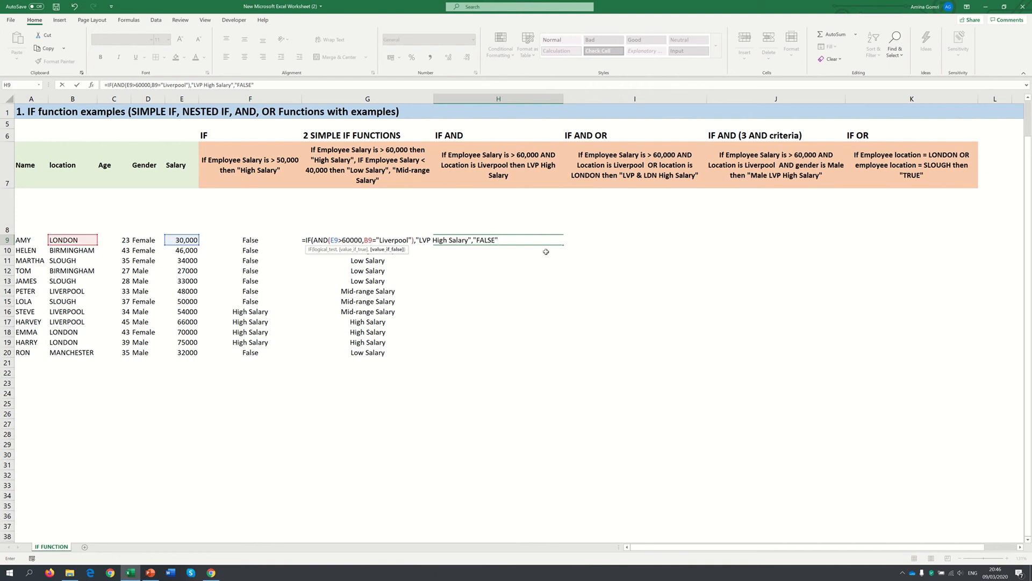
key("BackSpace")
key("BackSpace")
key("BackSpace")
key("BackSpace")
key("BackSpace")
key("Return")
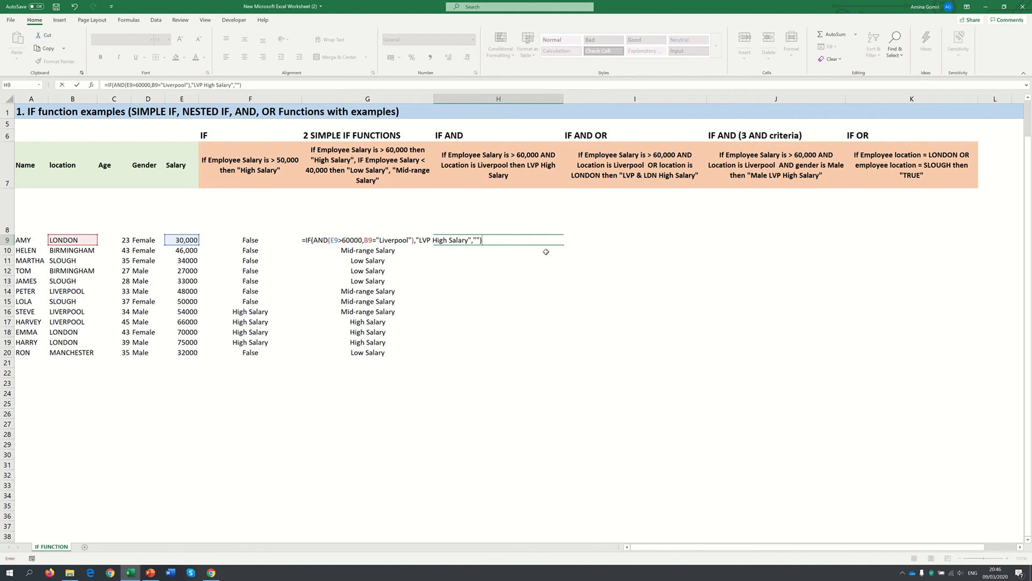
key("Return")
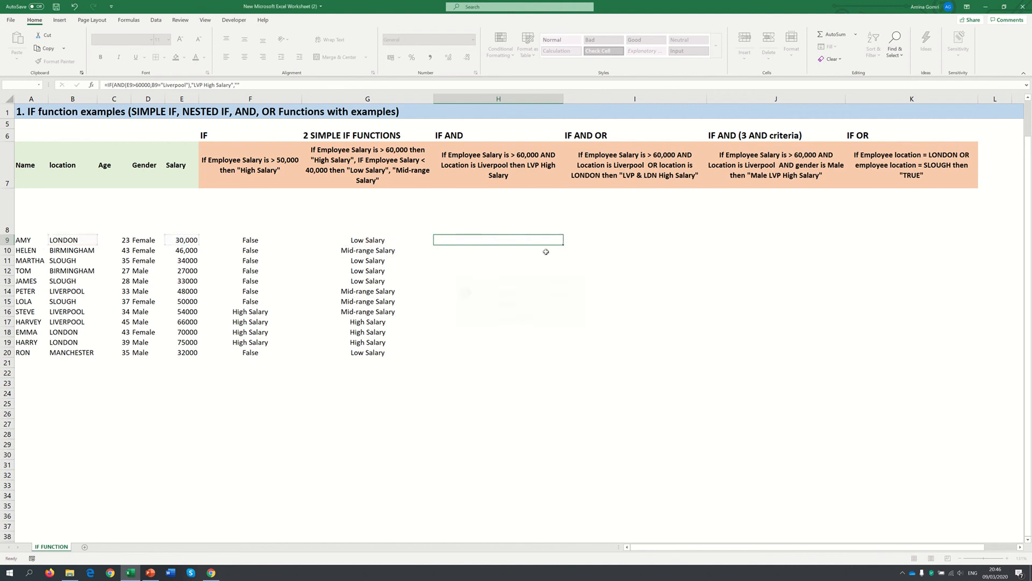
left_click(558, 242)
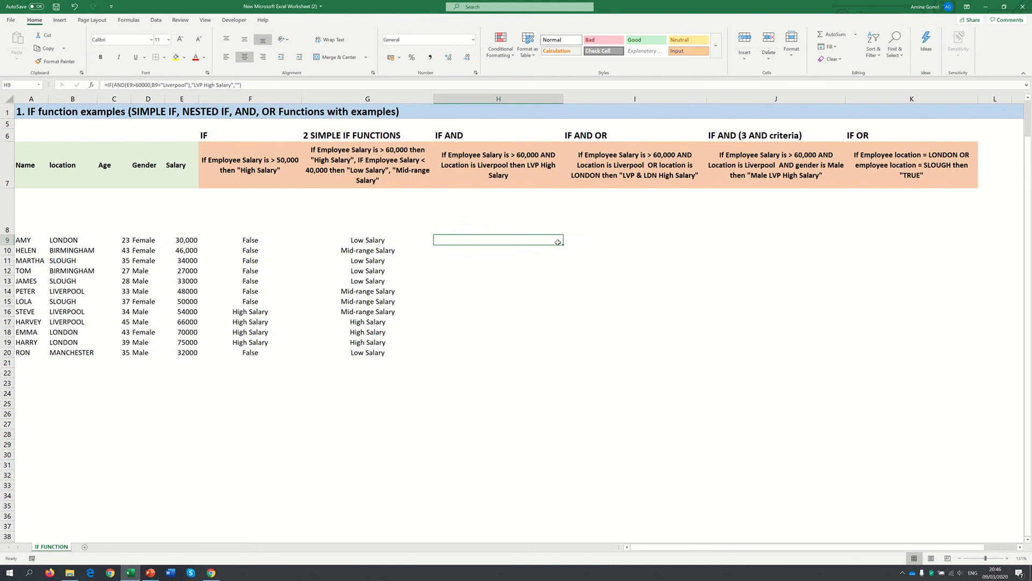
left_click_drag(562, 245, 534, 357)
Change the value if false in the H9 formula to "FALSE" and confirm it
left_click(510, 242)
left_click(238, 85)
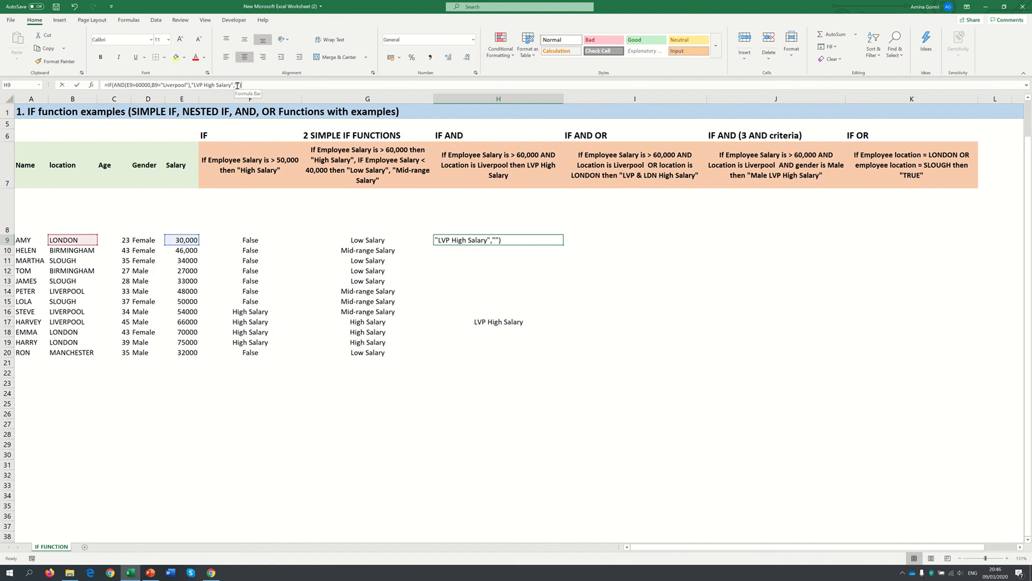
type("fals")
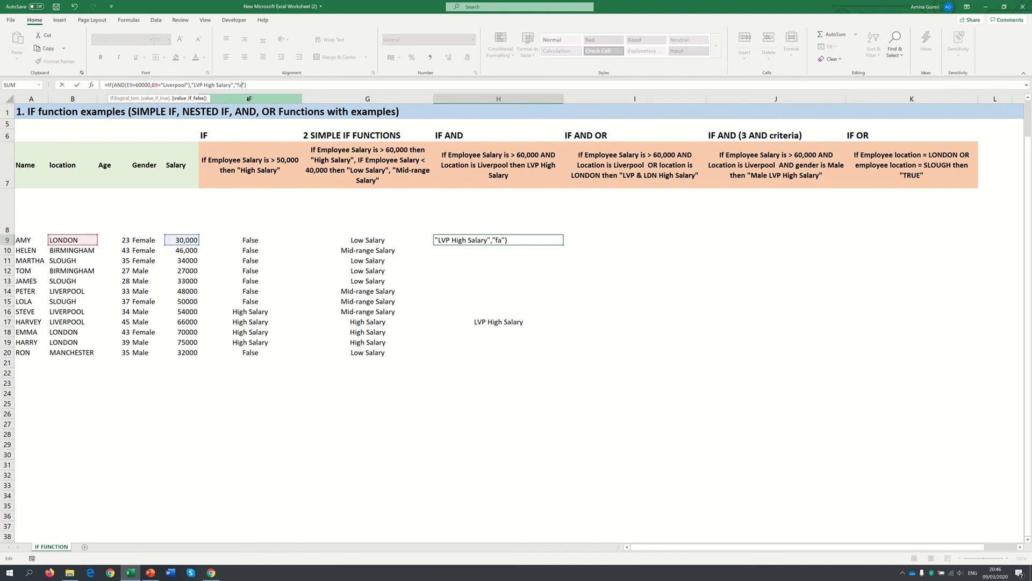
key("BackSpace")
key("BackSpace")
key("BackSpace")
key("BackSpace")
key("Return")
Fill the H9 formula down to H20 and check the row 17 result in column H
left_click(516, 239)
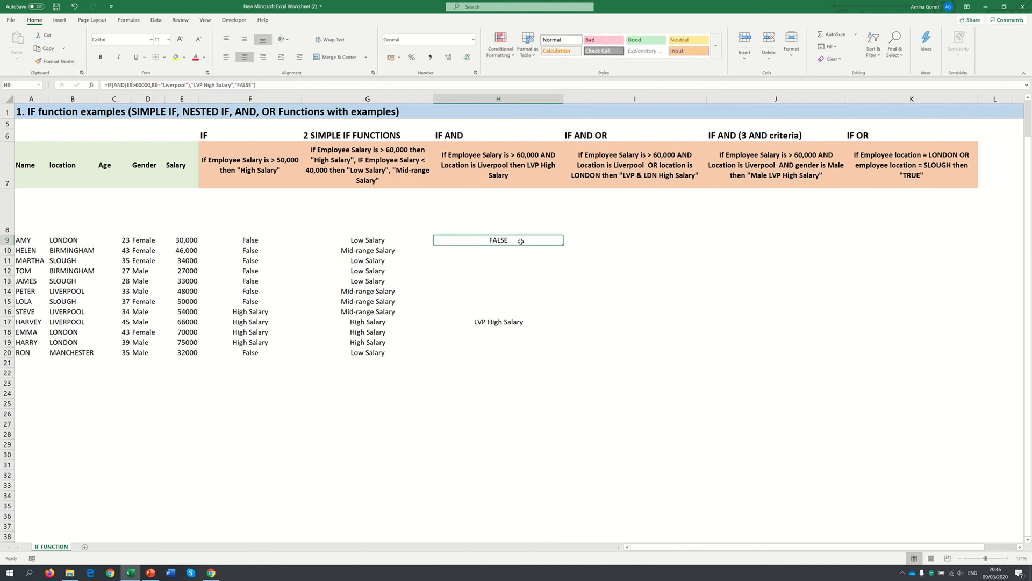
left_click_drag(563, 244, 538, 355)
left_click(522, 322)
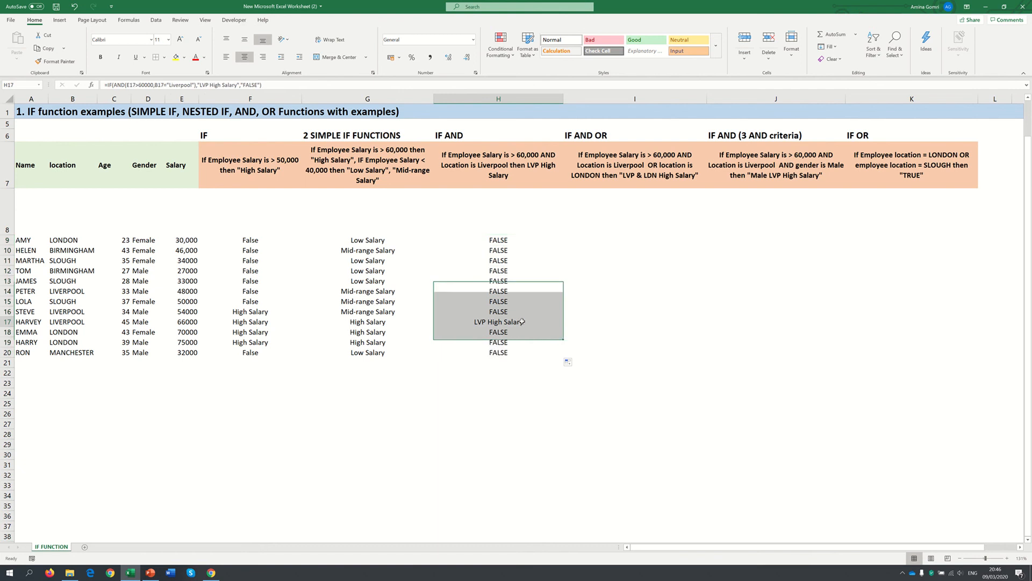
left_click(8, 322)
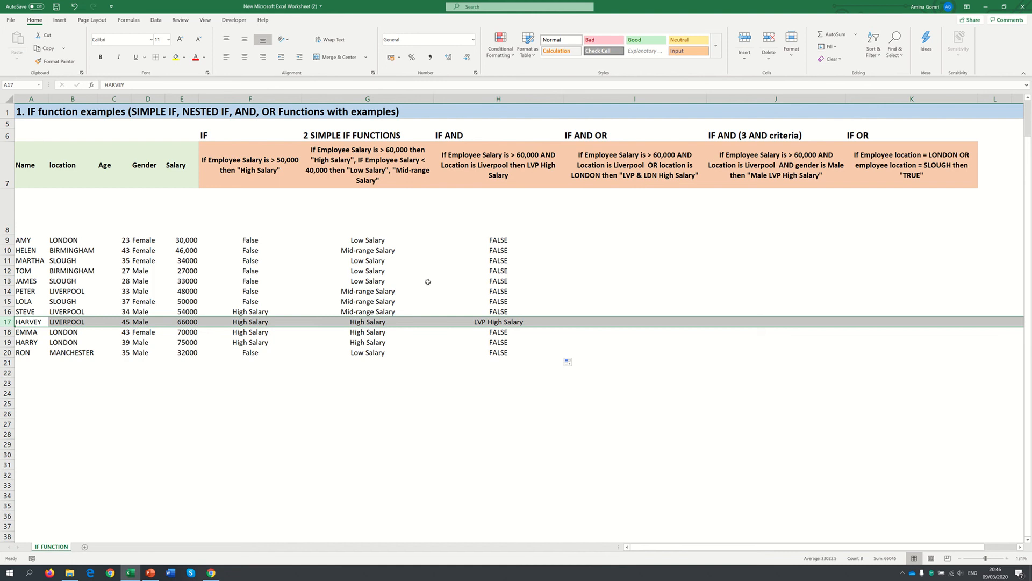
left_click(509, 240)
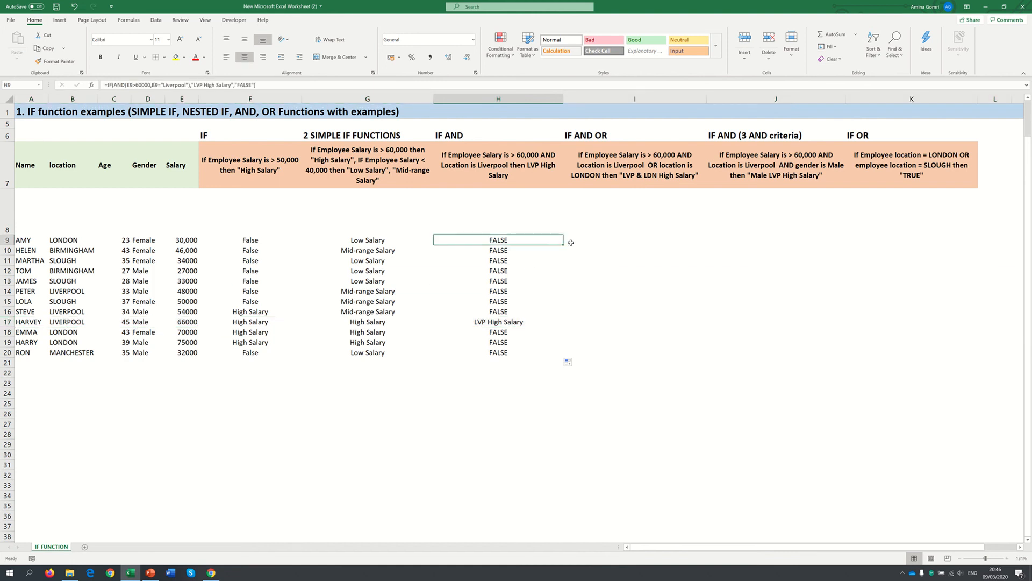
left_click(504, 99)
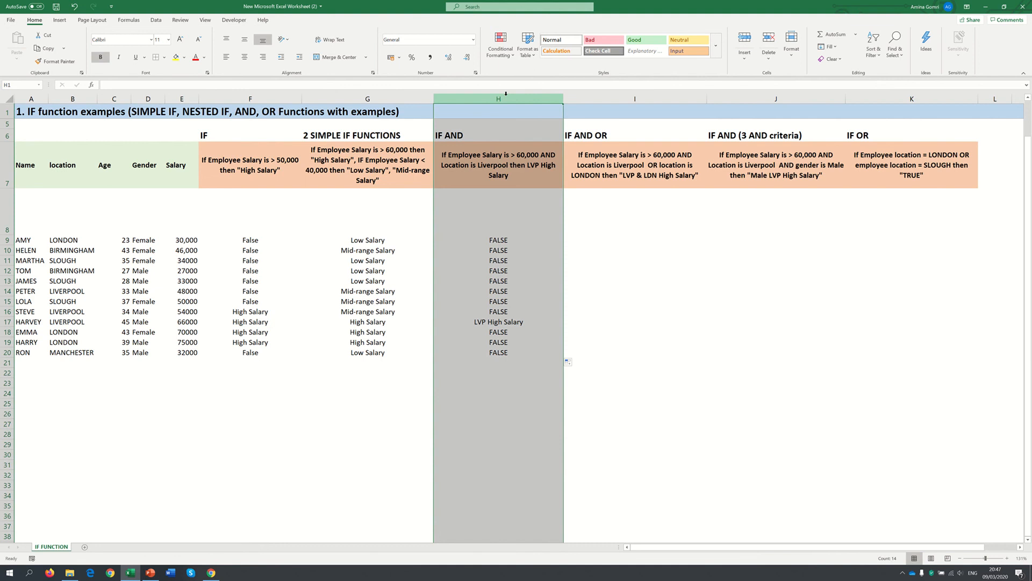
Reword the result text in the I7 criteria description to "LVP or LDN High Salary"
left_click(599, 236)
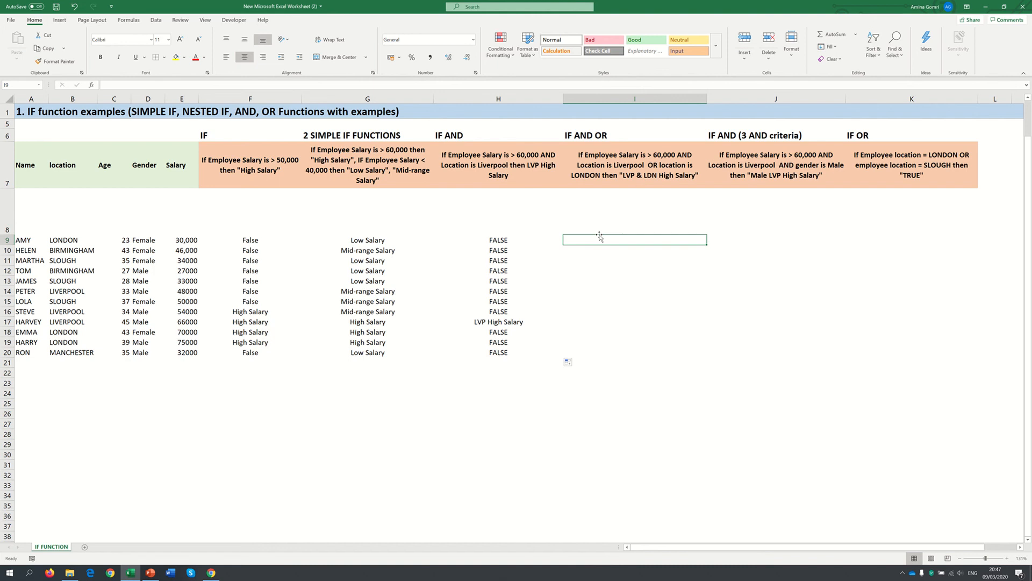
left_click(637, 170)
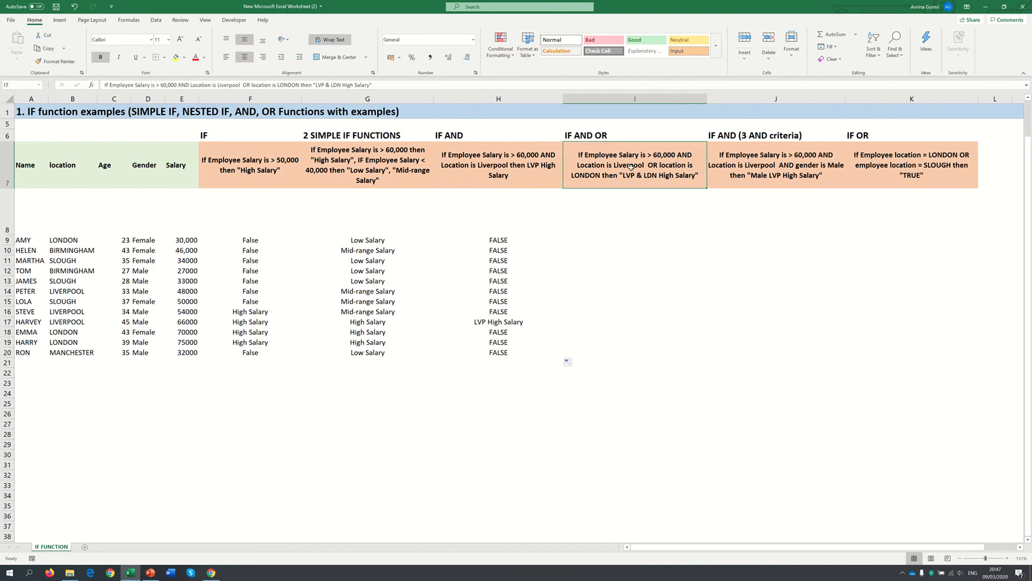
left_click(328, 86)
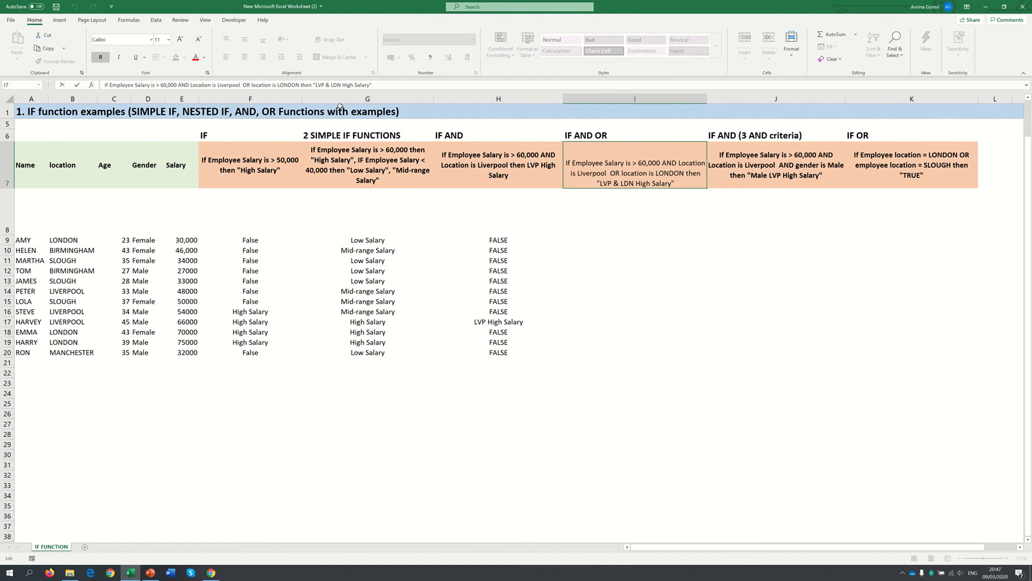
key("BackSpace")
type("OR")
key("BackSpace")
key("BackSpace")
type("or")
key("Return")
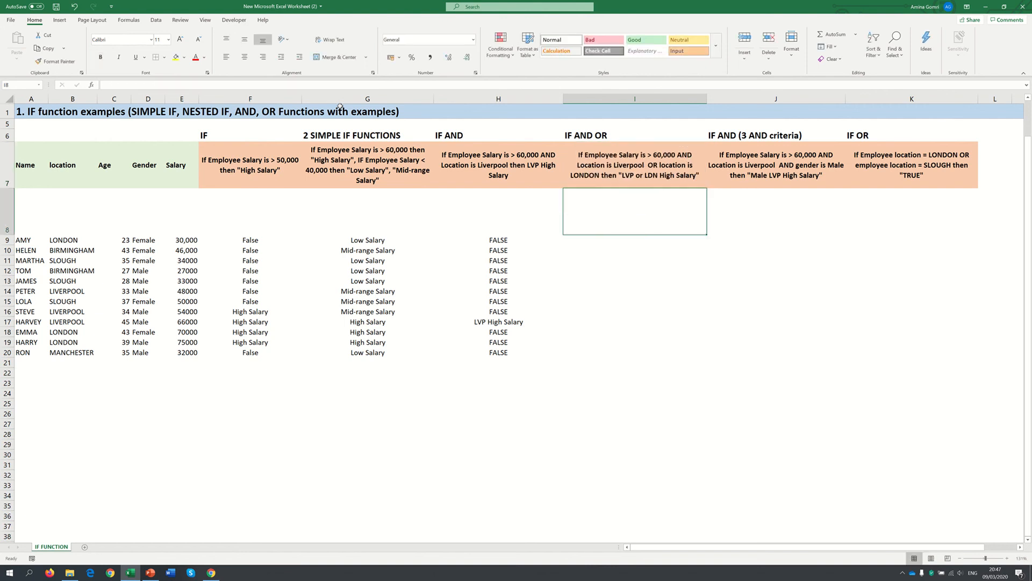
key("Down")
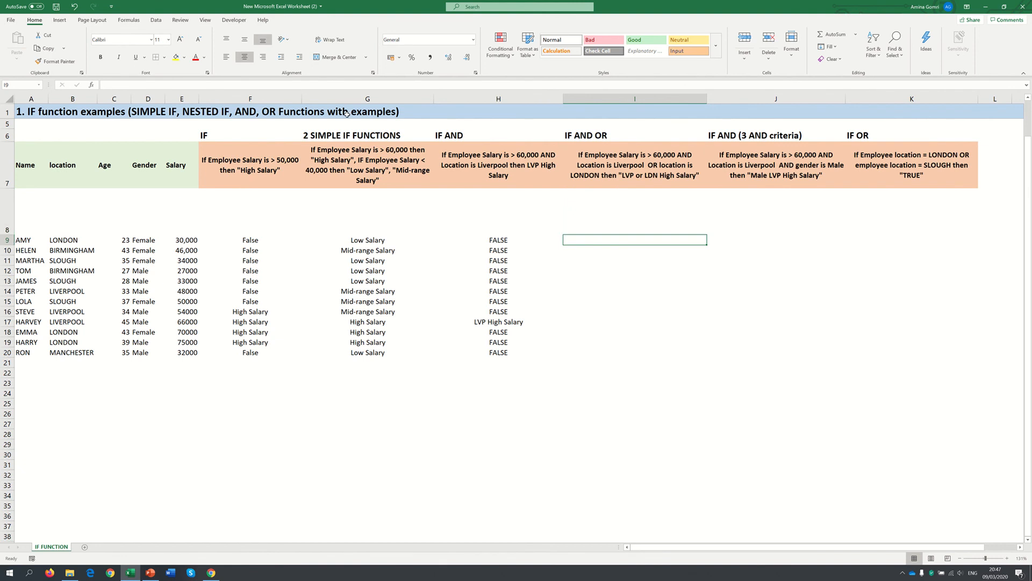
Start an IF formula in I9 with an AND test whose first condition is E9>60000
type("=IF(")
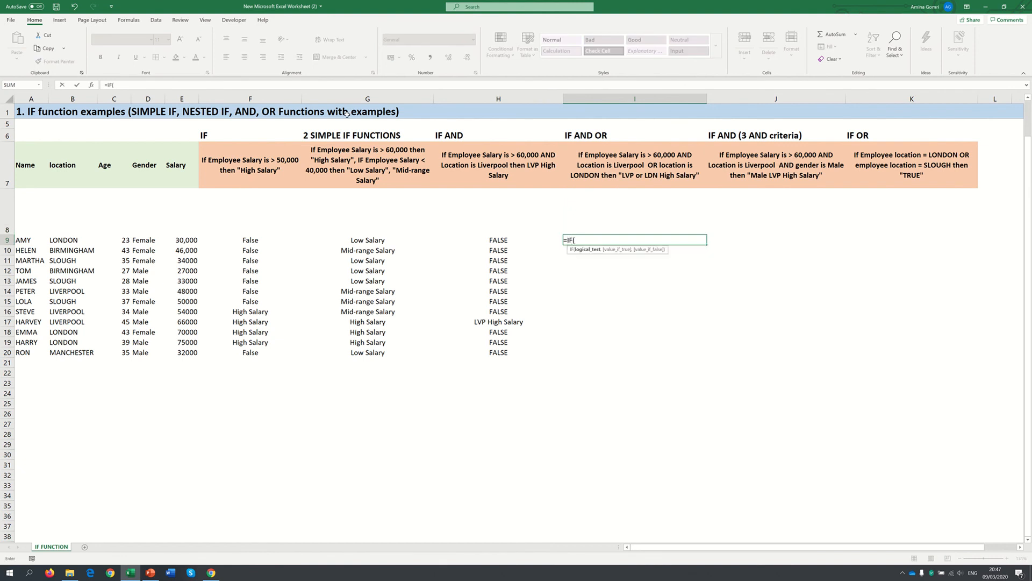
type("and")
key("Tab")
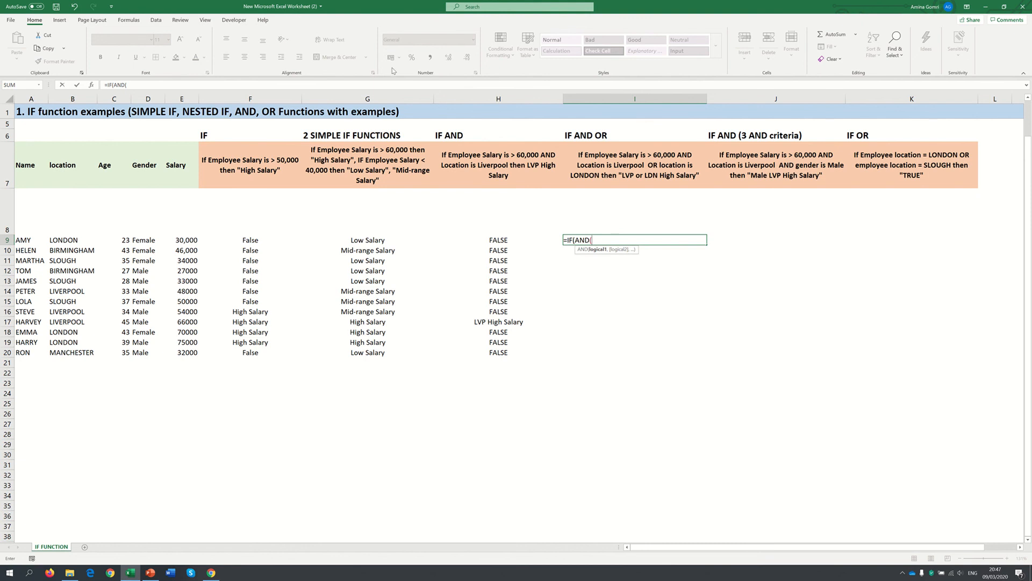
left_click(183, 240)
type(">60000")
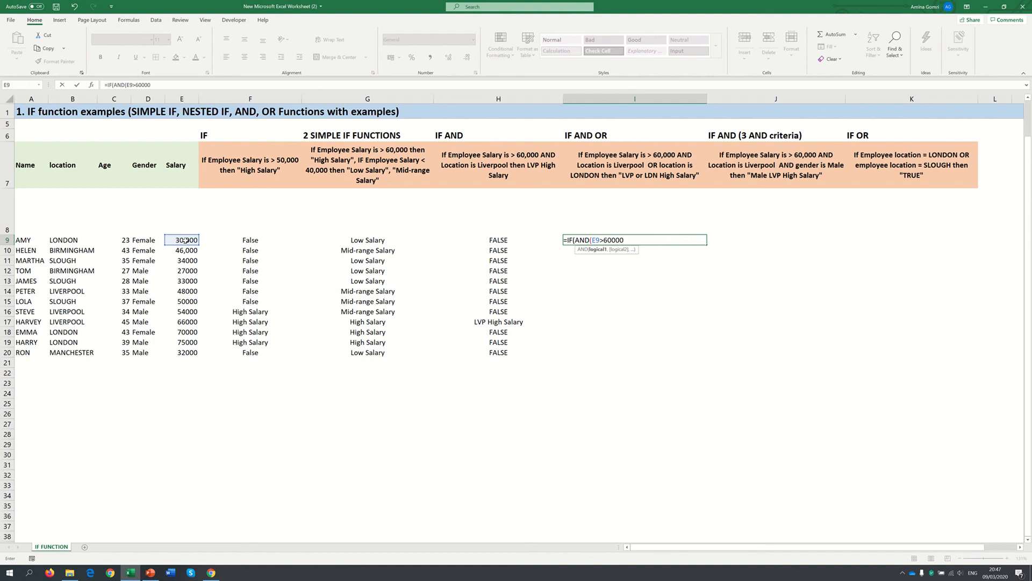
type(",")
Add OR(B9="London","Liverpool") as the second condition of the AND test in I9
type("or")
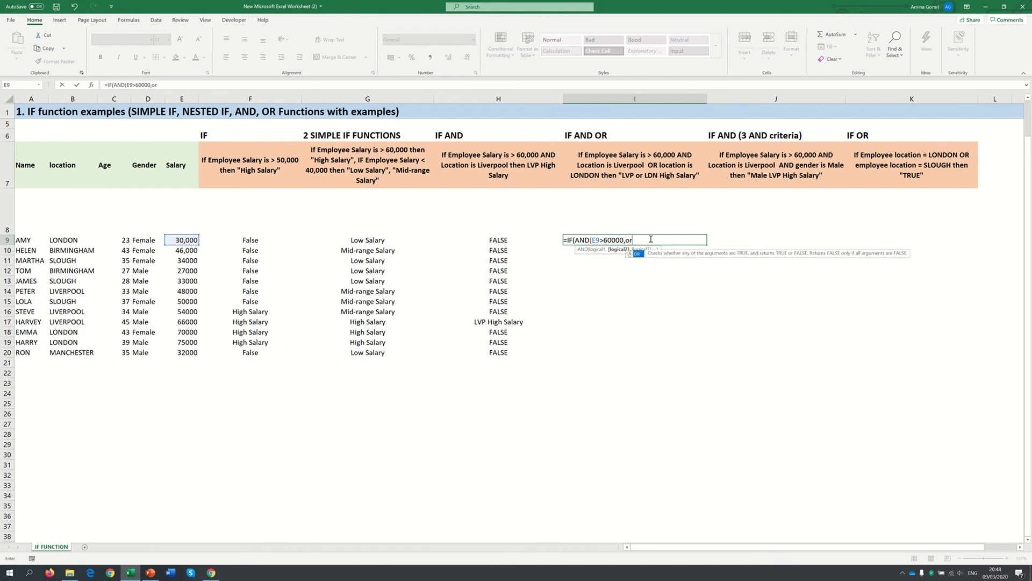
key("Tab")
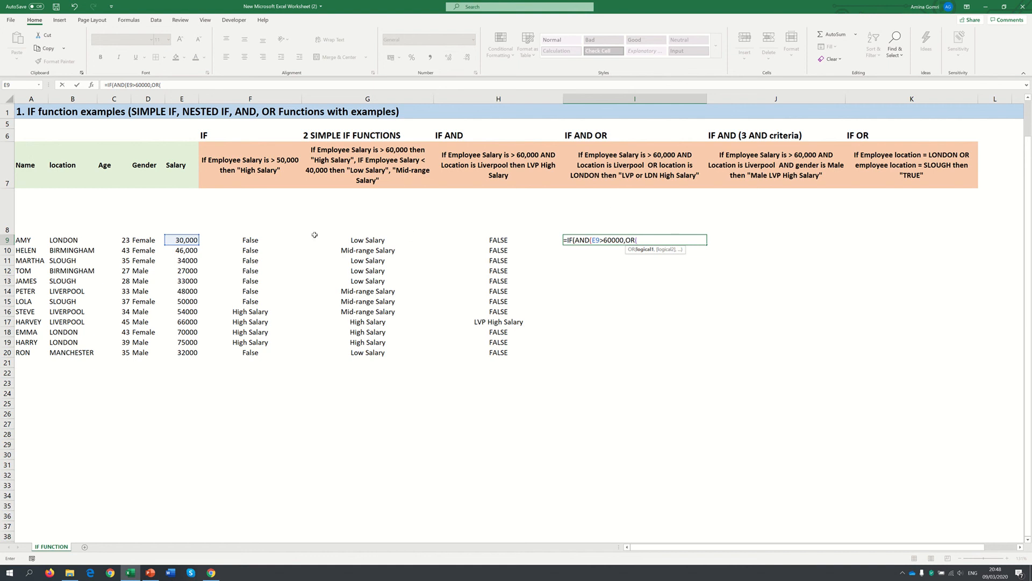
left_click(66, 240)
type("=")
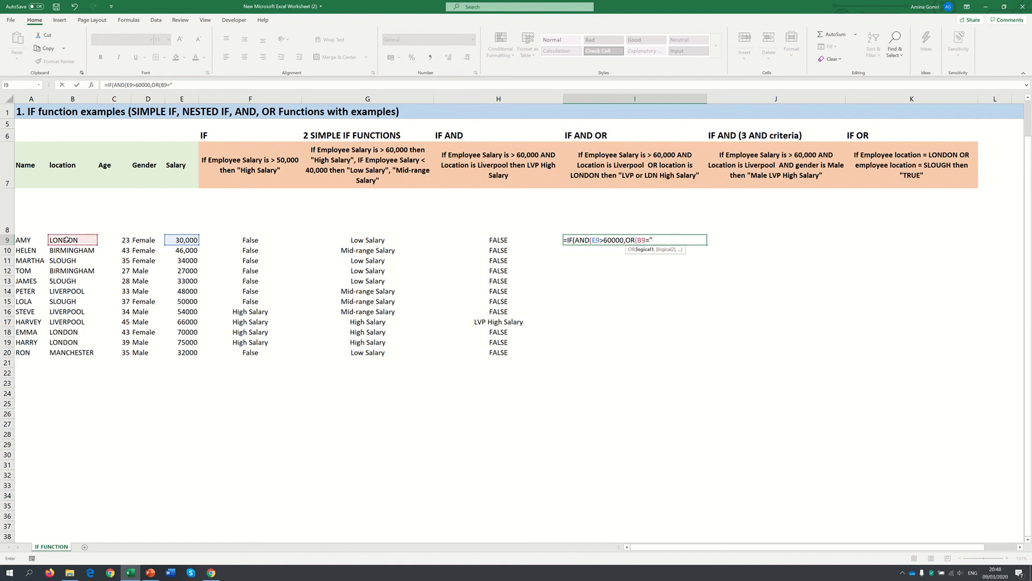
type("London\",\"Live")
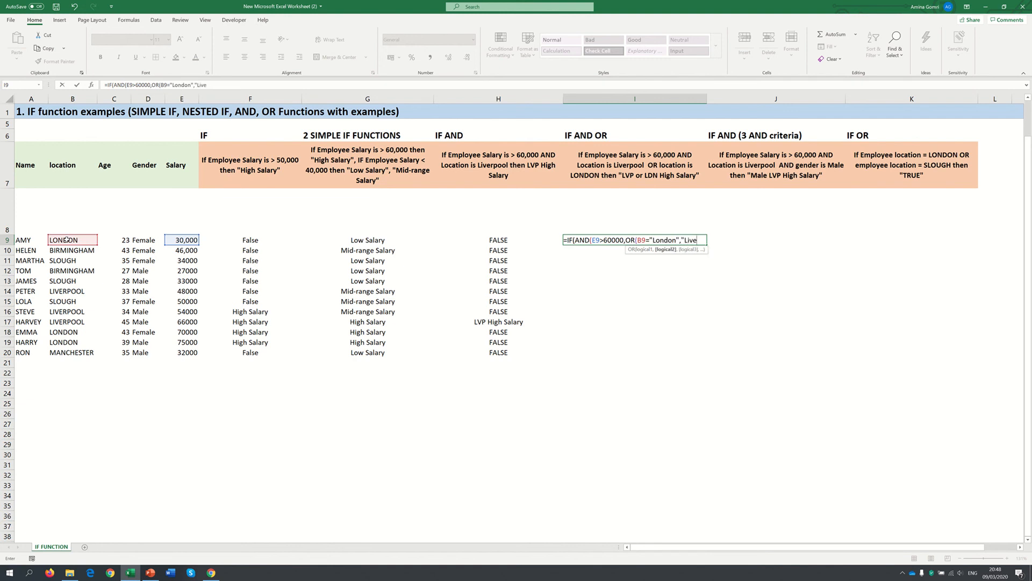
type("rpoo")
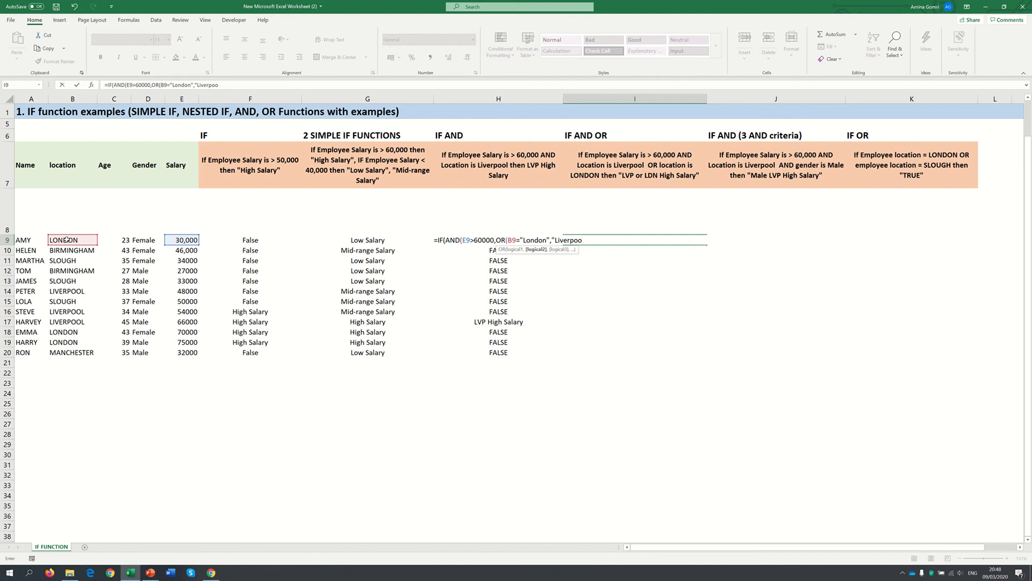
type("l\")")
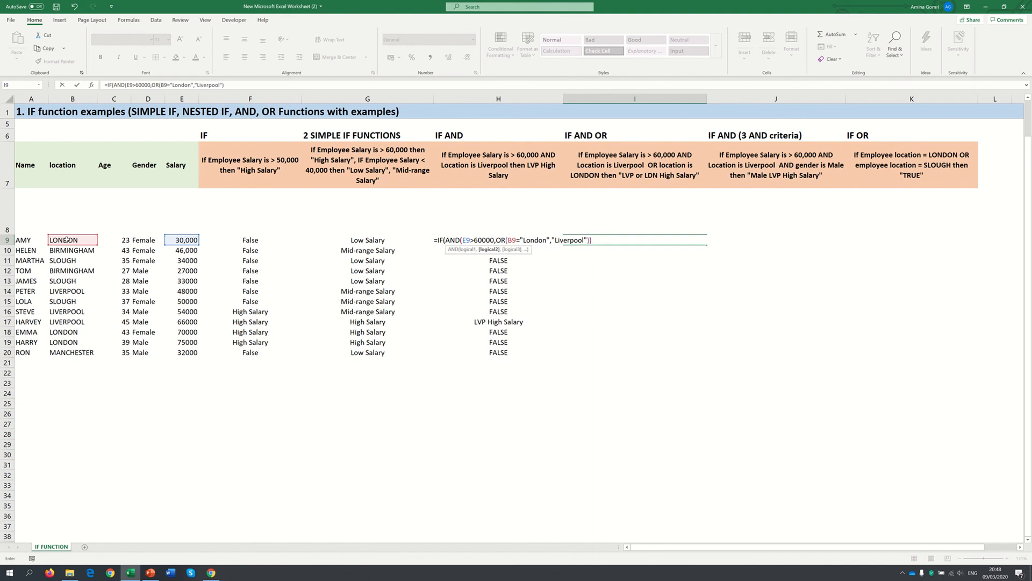
type("),")
Close the AND test in I9 and enter "LVP or LDN high salary" as the value if true
type("\"LVP or L")
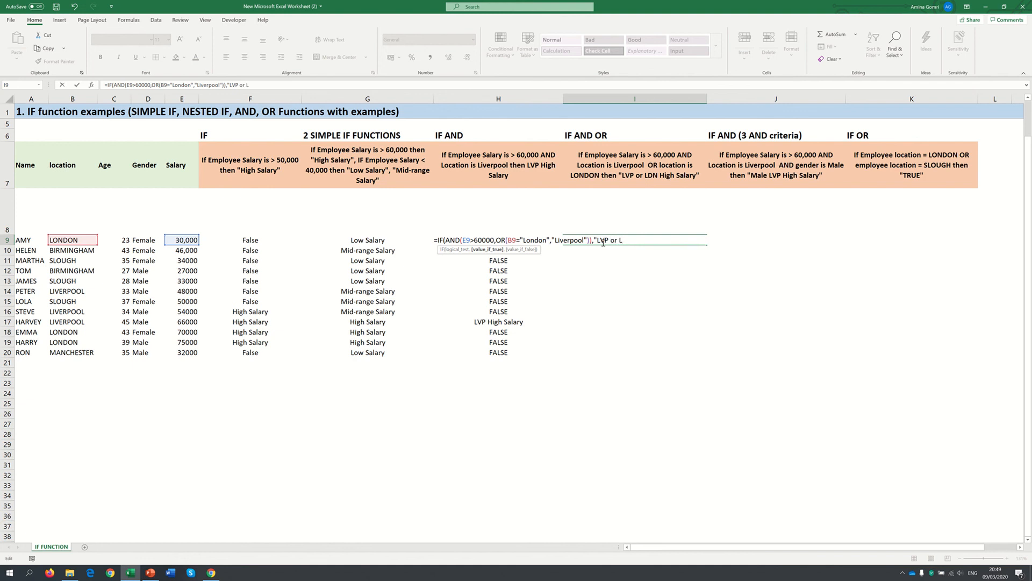
type("DN high salary\",\"")
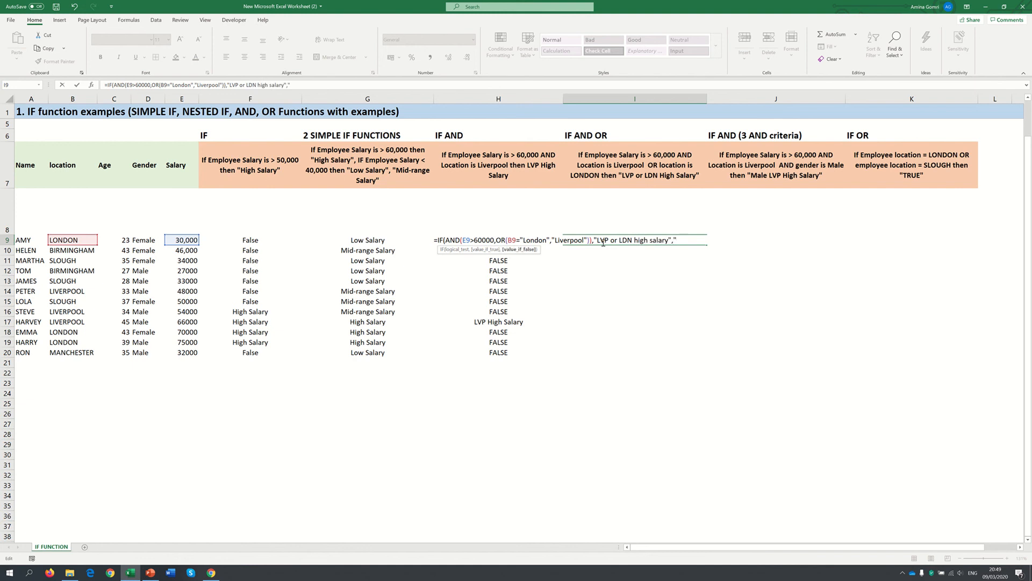
type("FALSE\")")
Enter "FALSE" as the value if false in I9 and confirm the formula
key("Return")
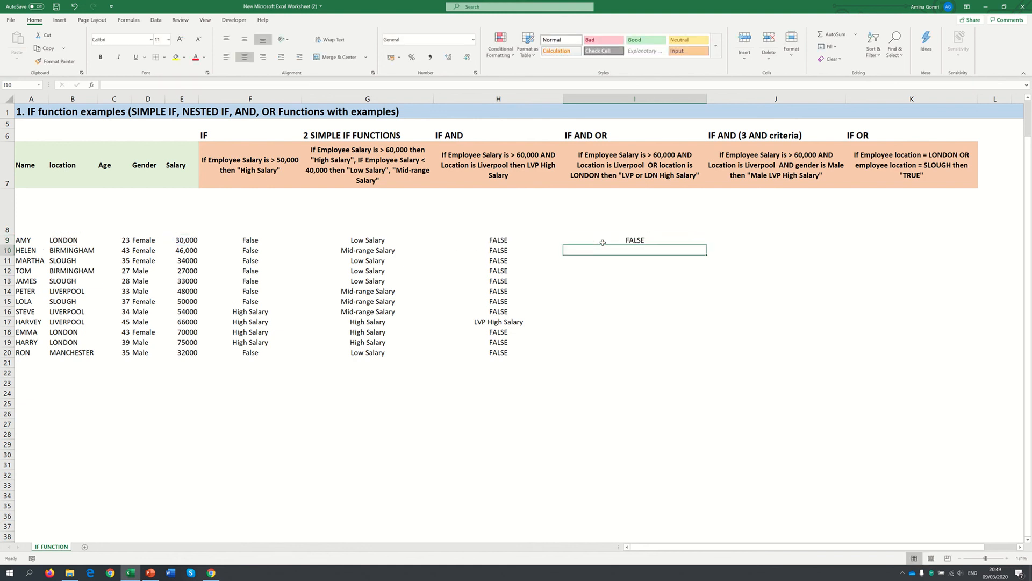
Fill the I9 formula down to I20 and check the results in rows 18 and 19
left_click(649, 241)
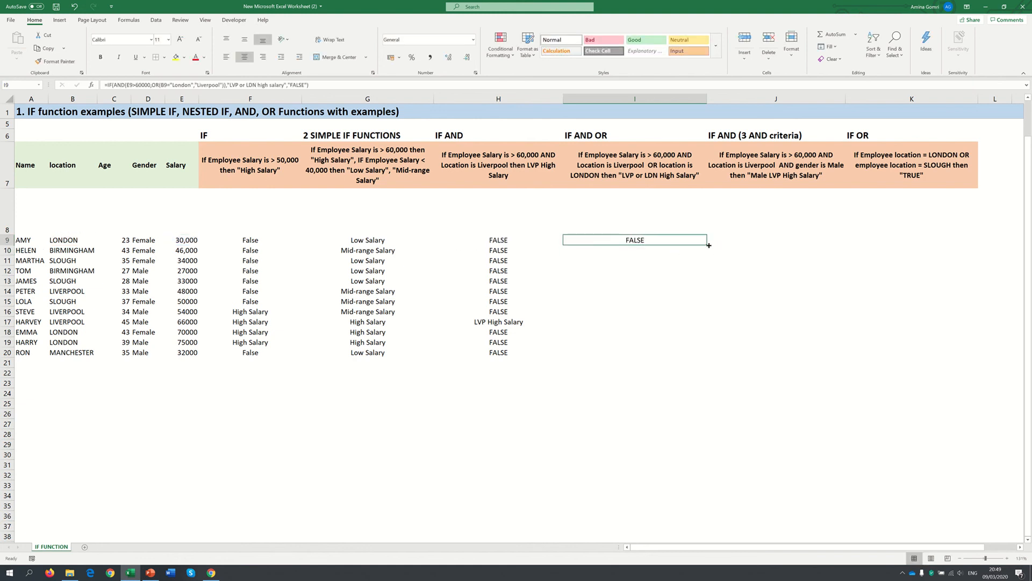
left_click_drag(709, 245, 683, 360)
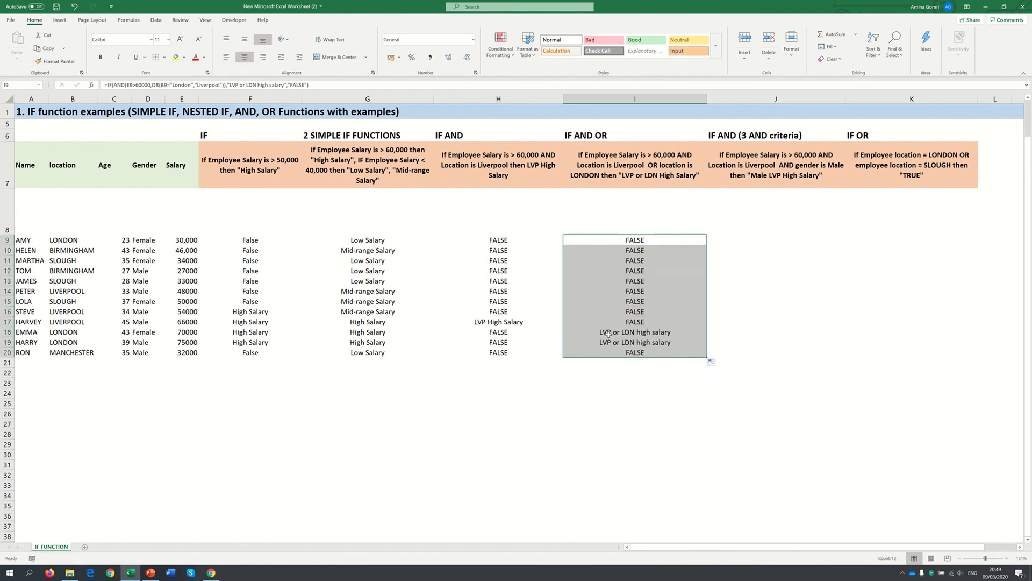
left_click(608, 333)
left_click_drag(7, 332, 7, 339)
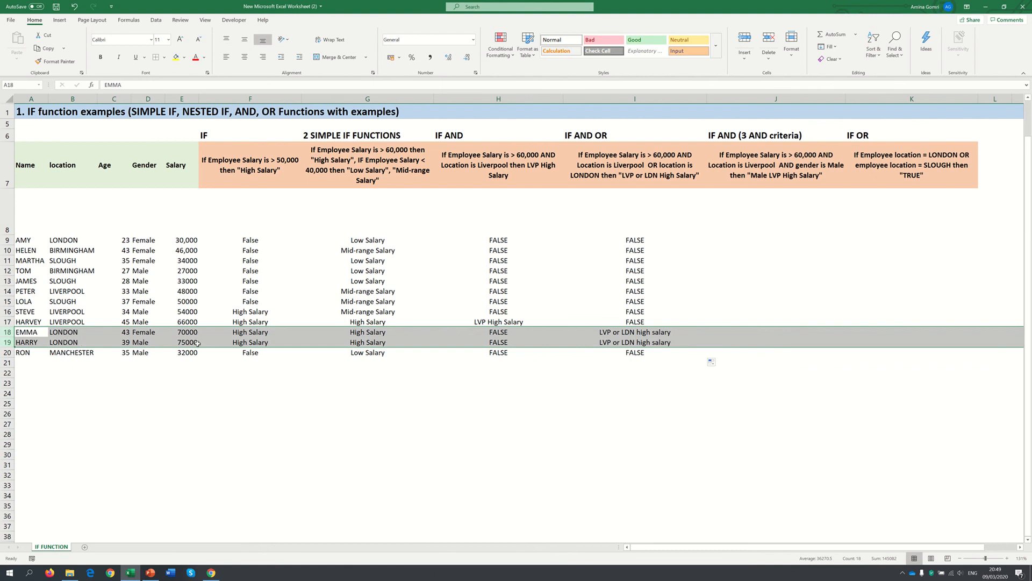
left_click(624, 364)
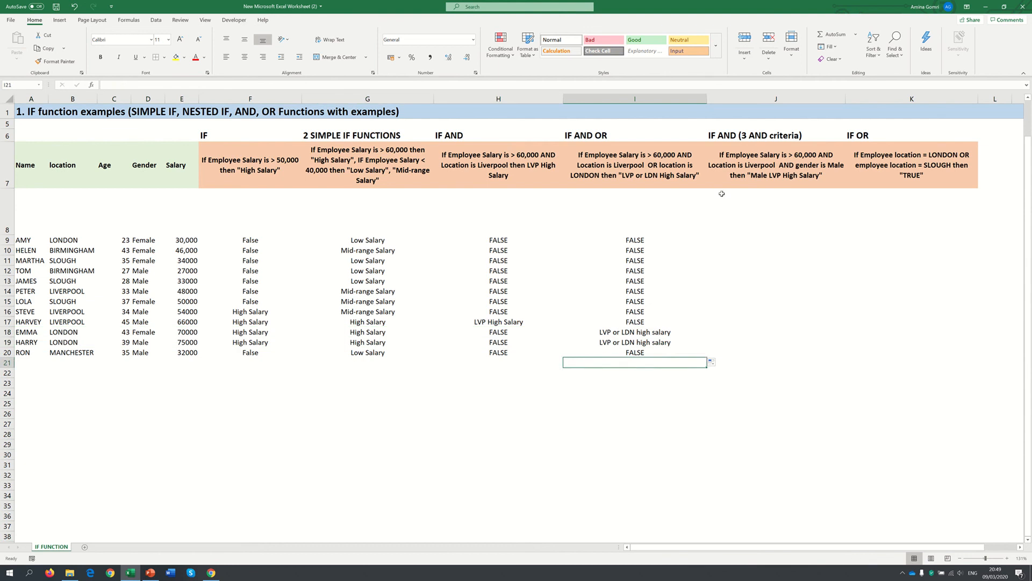
left_click(661, 230)
Start an IF formula in J9 with an AND test whose first condition is E9>60000
left_click(766, 241)
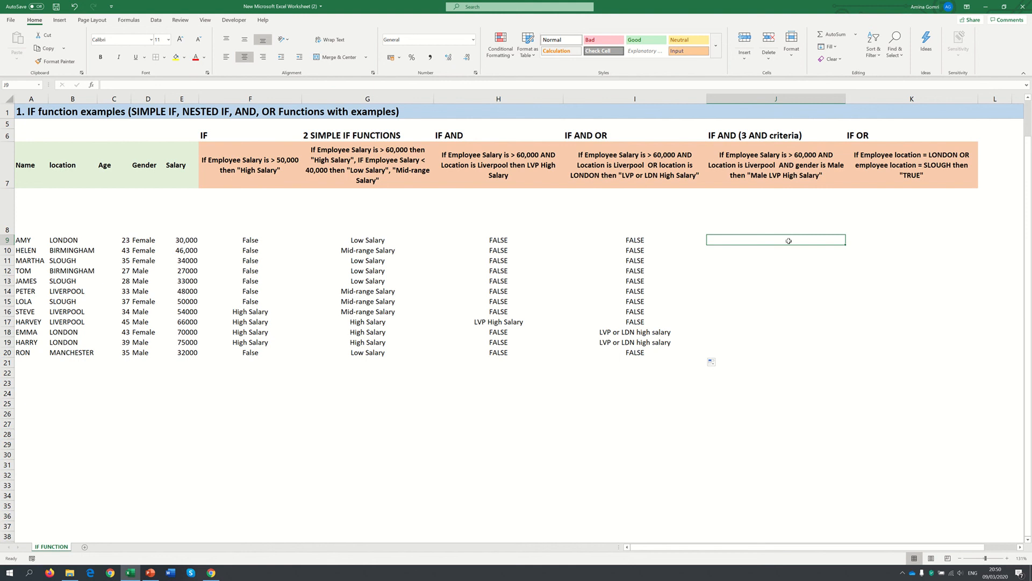
type("=IF(")
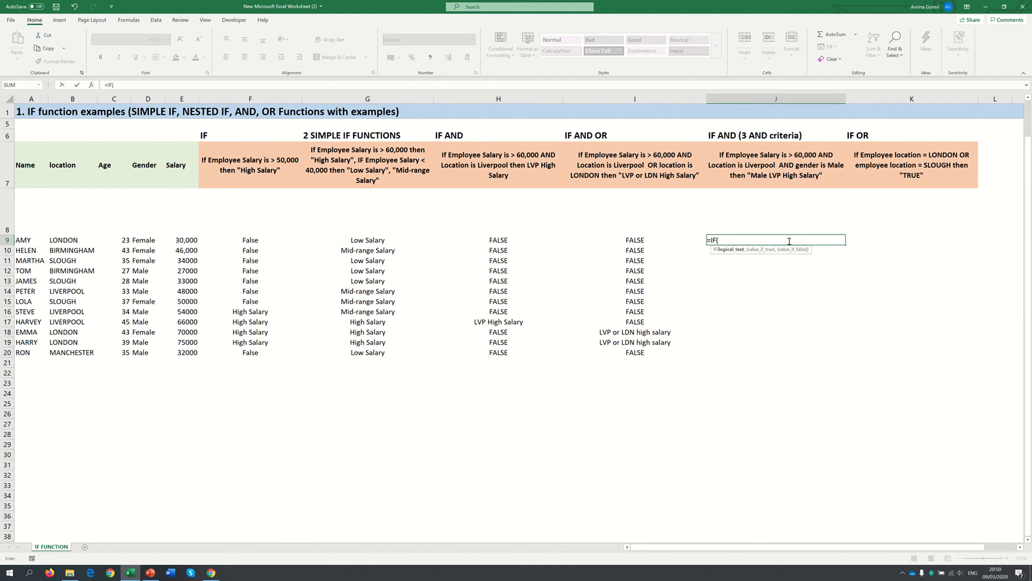
type("AND(")
left_click(194, 242)
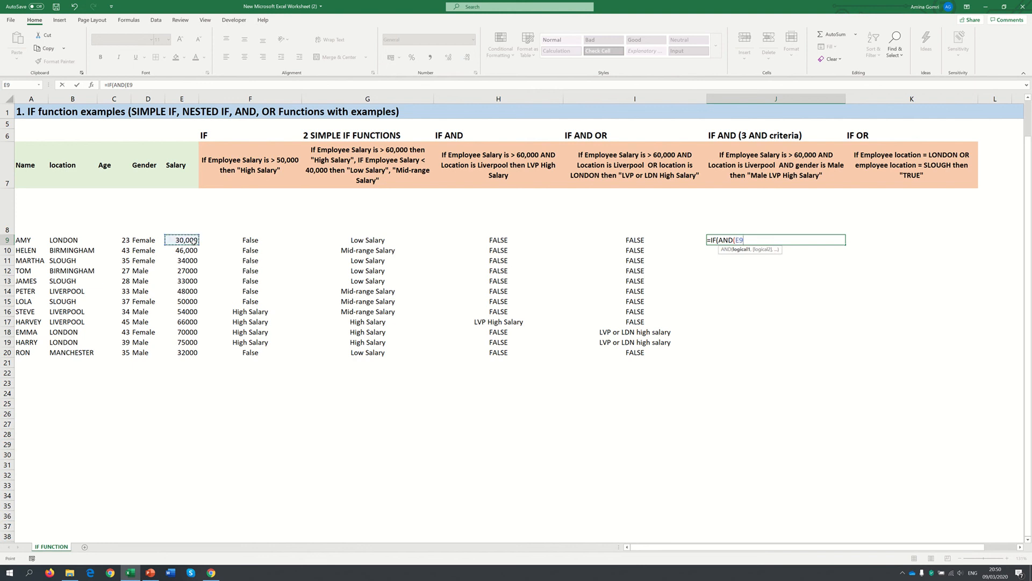
type(">60000,")
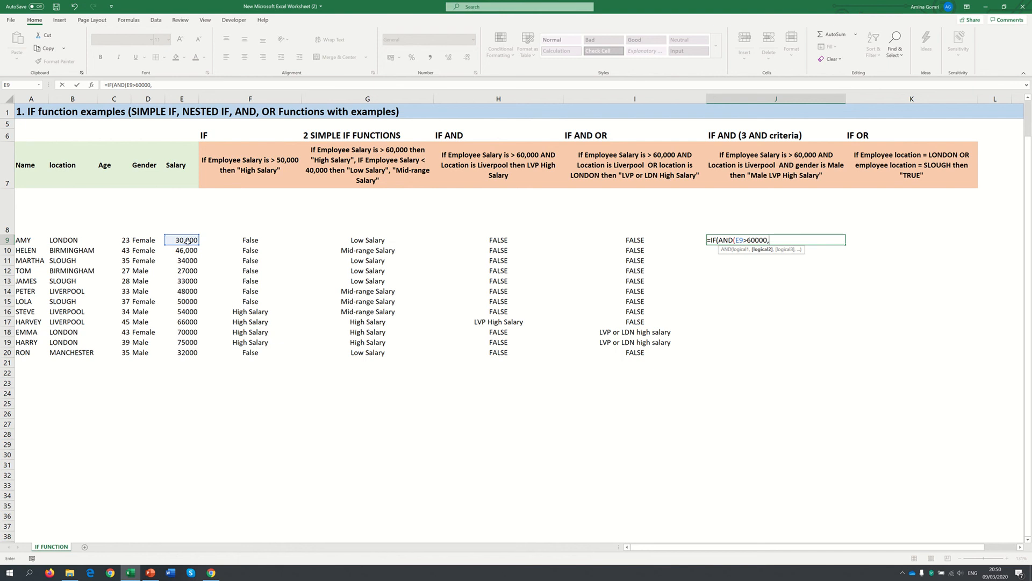
Add B9="Liverpool" as the second condition of the AND test in J9
left_click(80, 241)
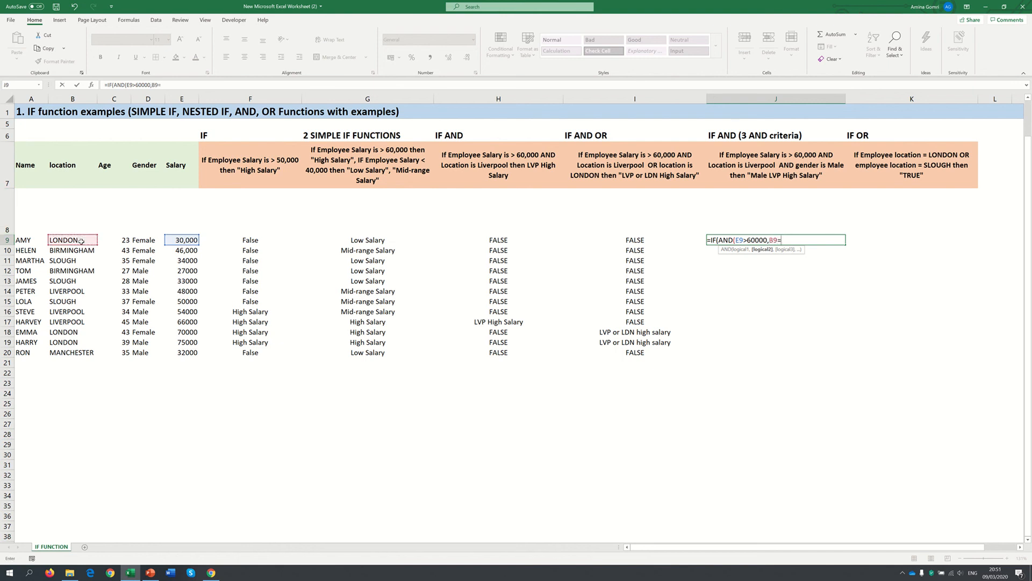
type("=\"Liverp[")
key("BackSpace")
type("ool\",")
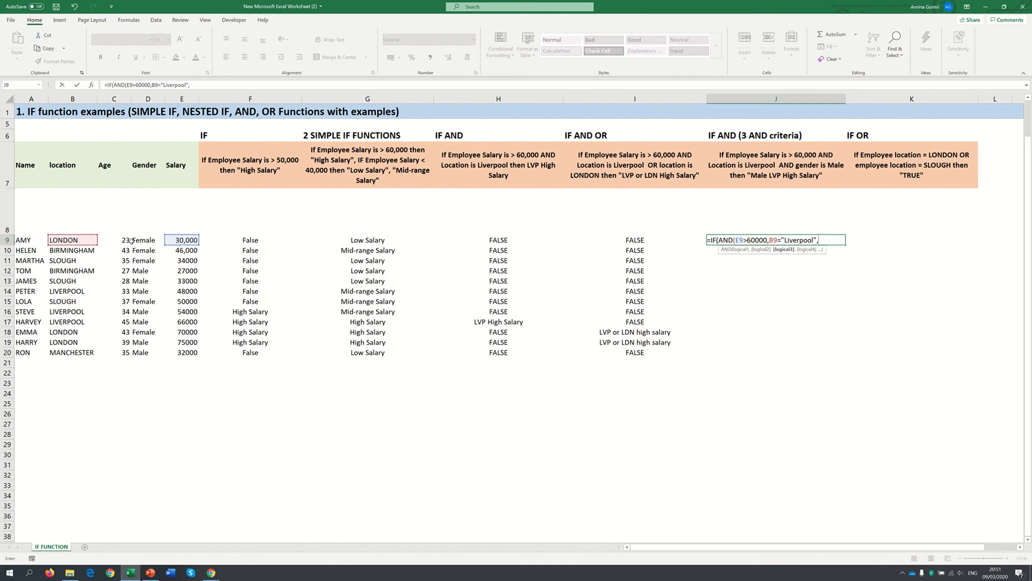
Add D9="Male" as the third condition in J9 and close the AND test
left_click(140, 240)
type("=\"MA")
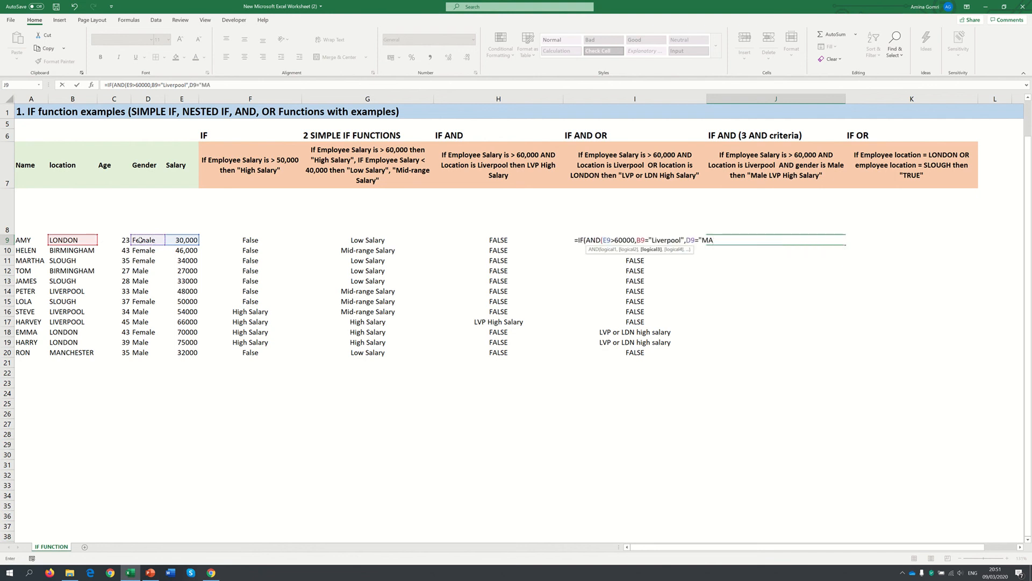
key("BackSpace")
type("ale\"")
type(")")
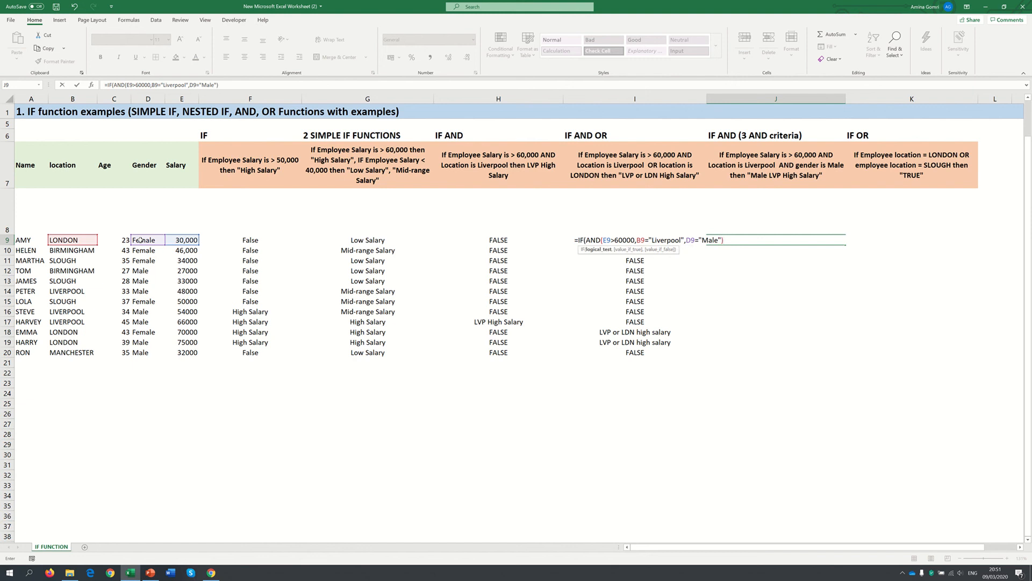
type(",")
Enter "Male LVP High Salary" as the value if true in the J9 formula
type("\"Male LVP Hi")
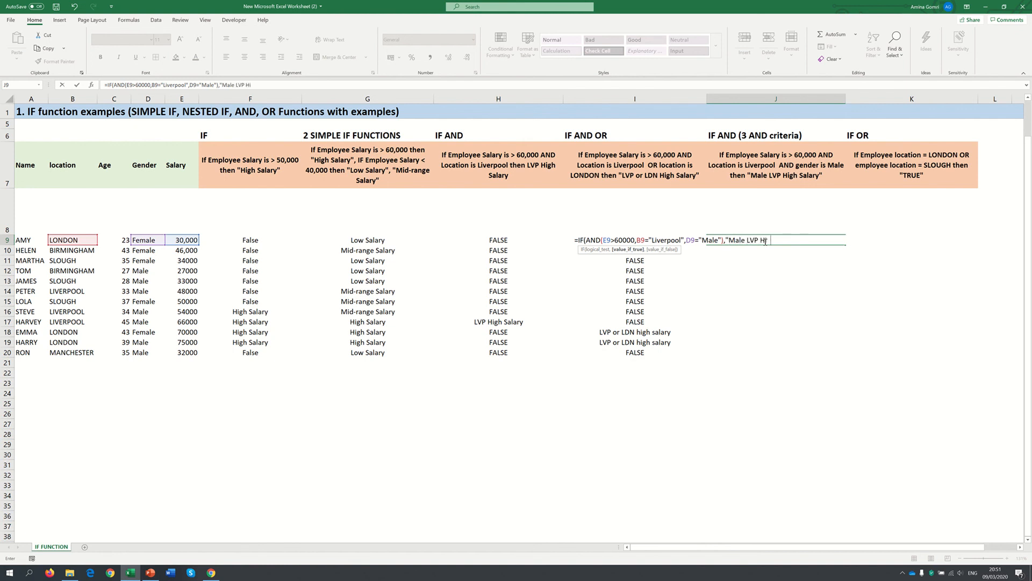
type("gh Salary\",\"ERROR")
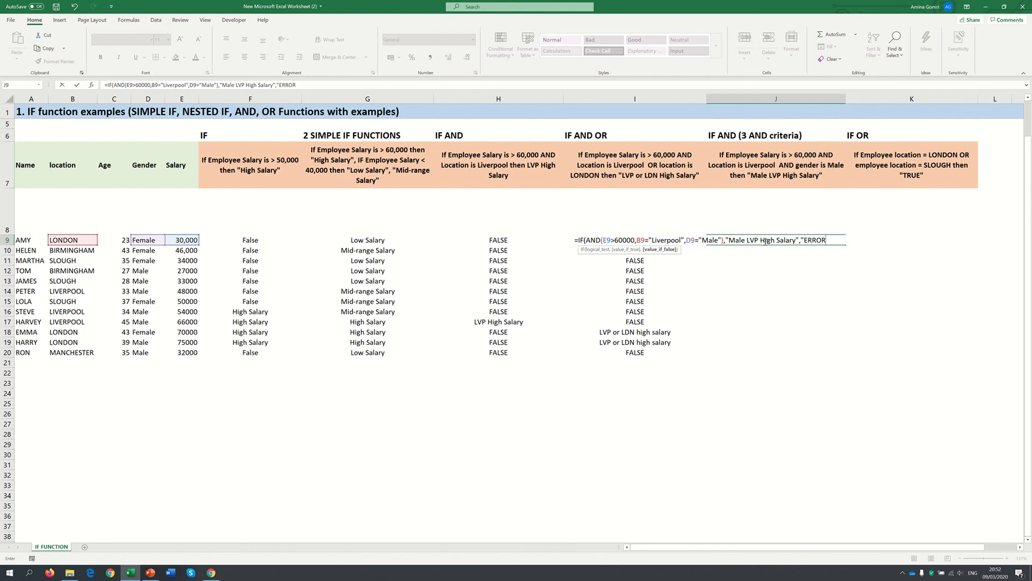
type("\")")
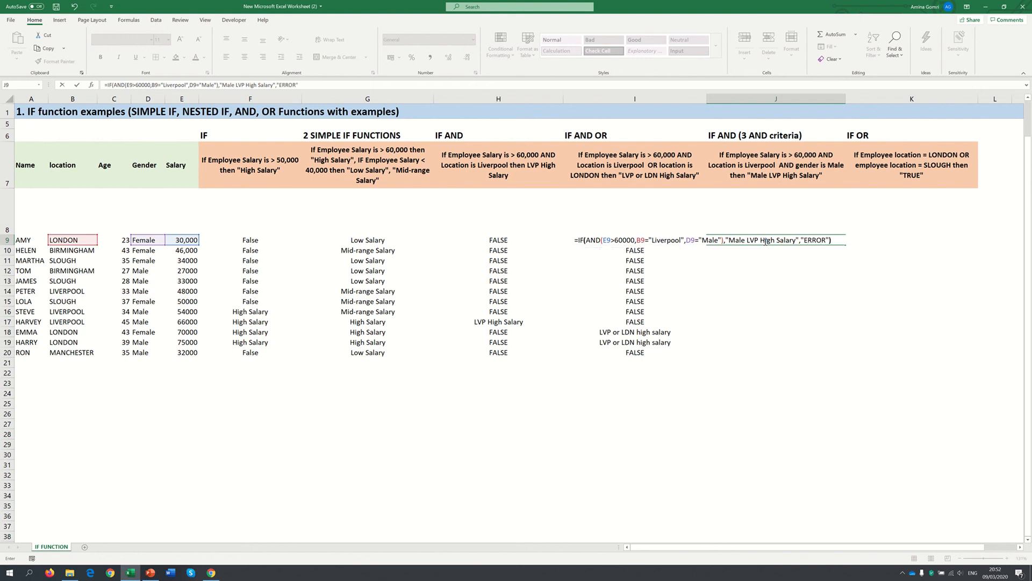
Enter "ERROR" as the value if false in J9 and confirm the formula
key("Return")
Fill the J9 formula down to J20 and check the row 17 result against that employee's data
left_click(793, 240)
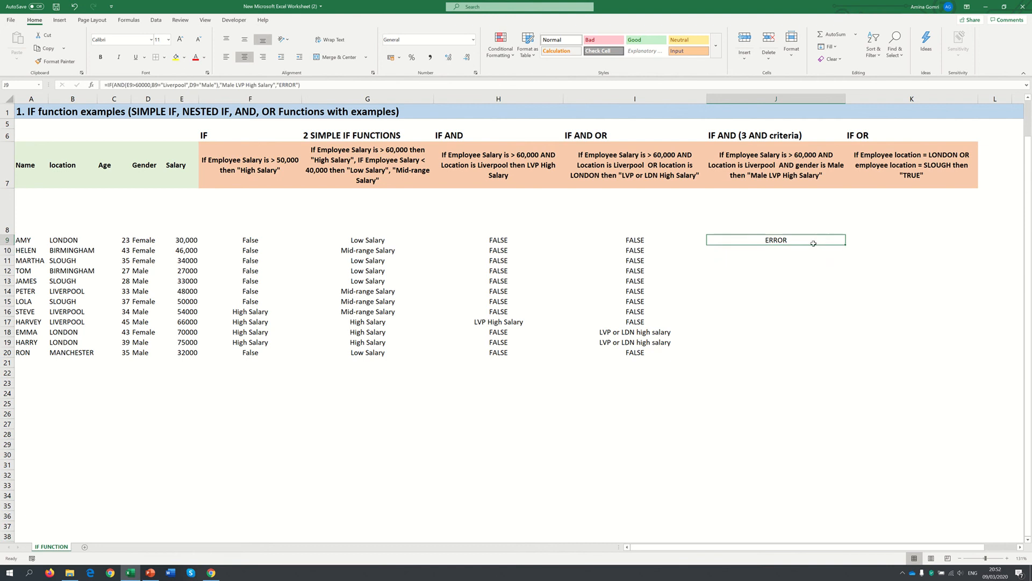
left_click_drag(846, 244, 837, 362)
left_click(784, 371)
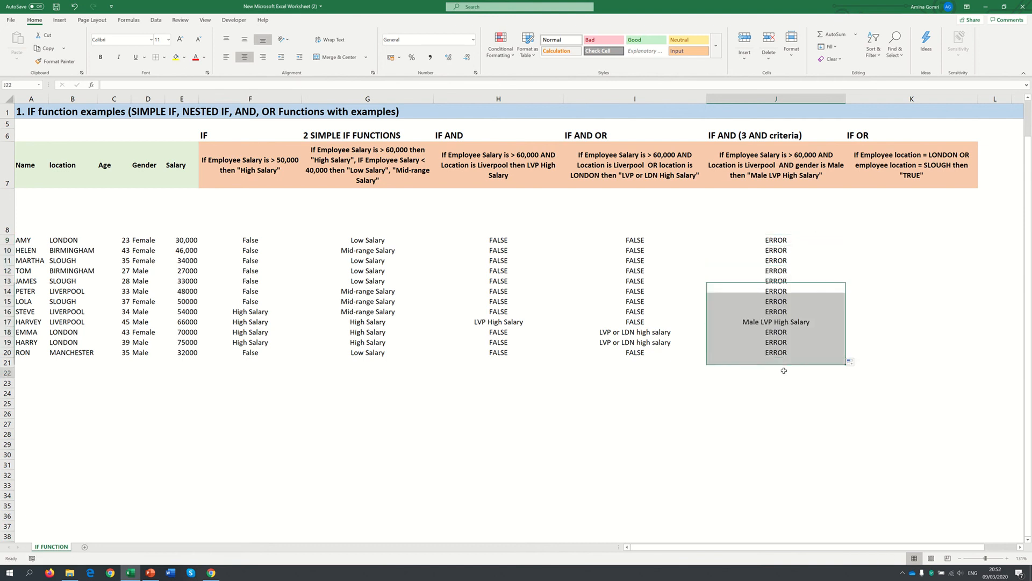
left_click(767, 323)
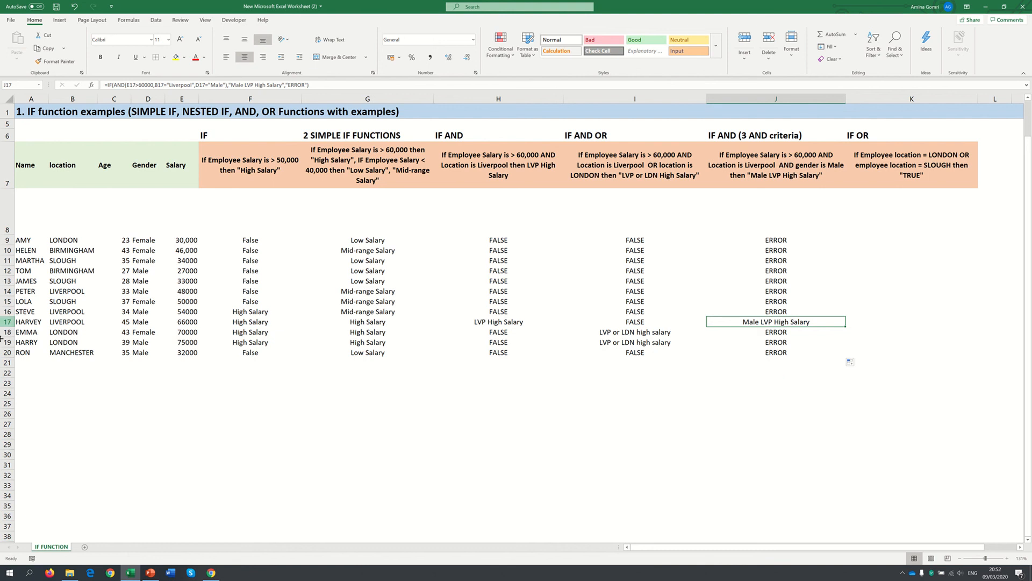
left_click(5, 322)
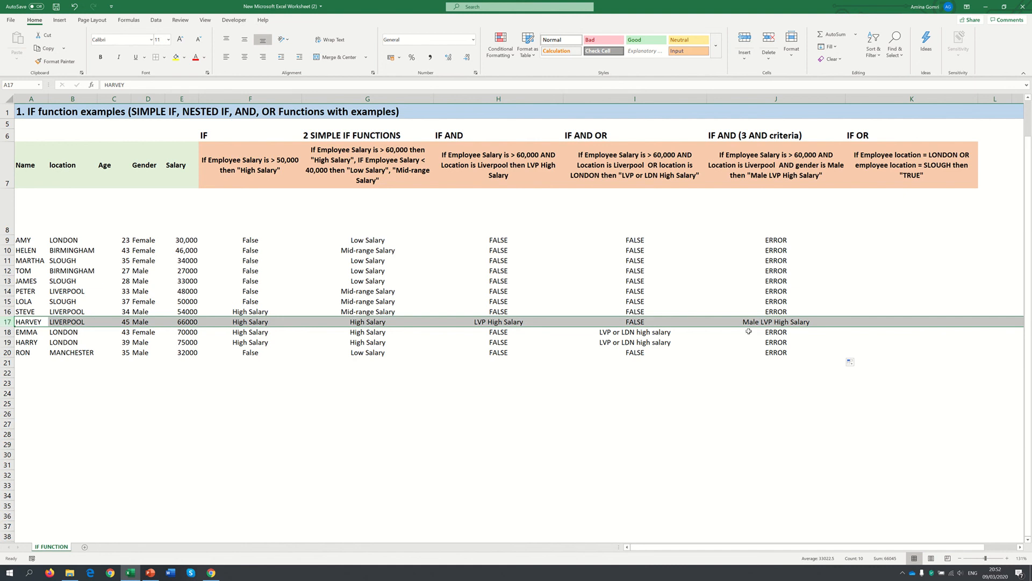
left_click(834, 236)
Start an IF formula in K9 with an OR test whose first condition is B9="London"
left_click(888, 237)
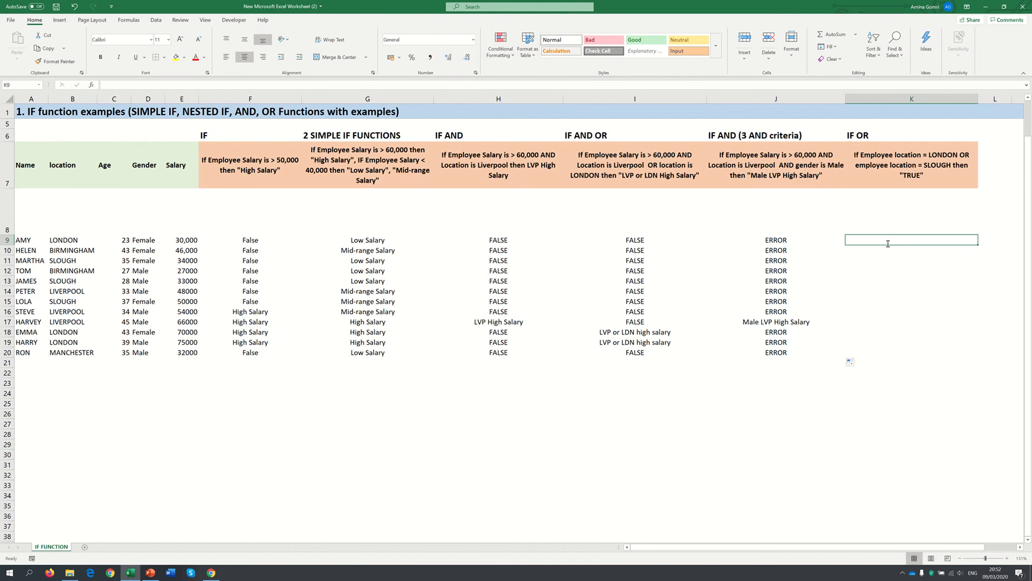
type("=IF(")
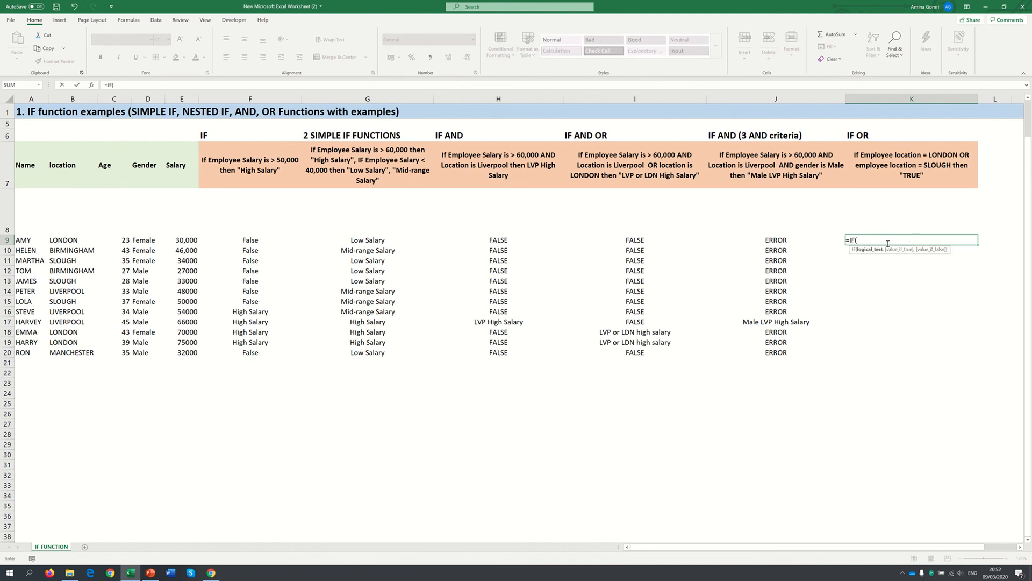
type("OR(")
left_click(56, 239)
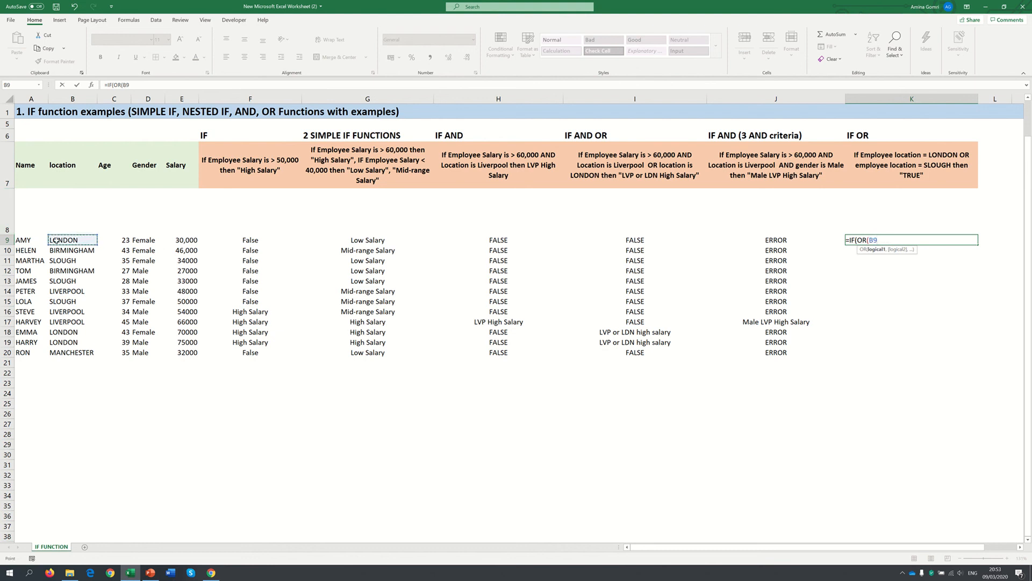
type("=\"London\",")
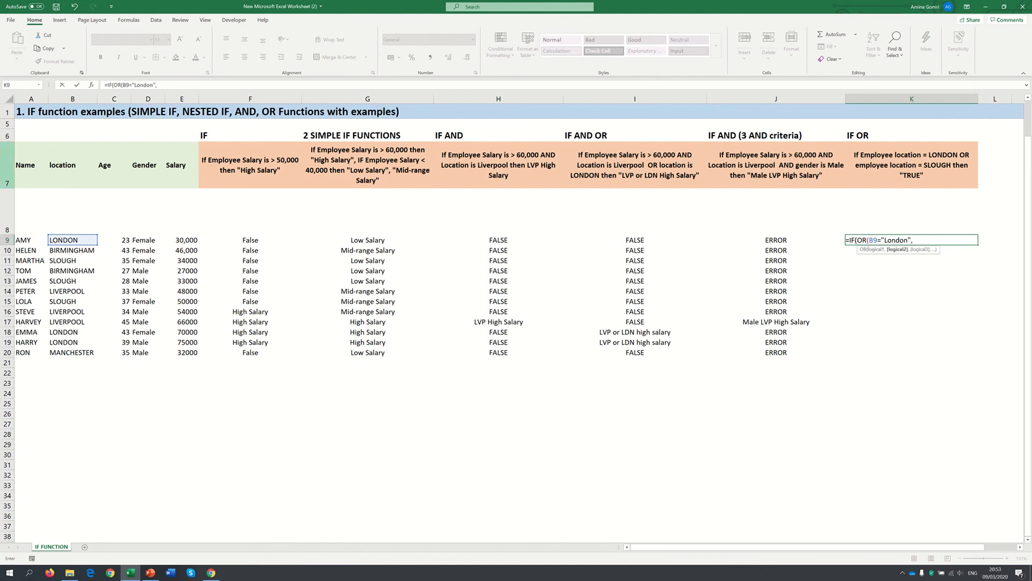
Add B9="Slough" as the second OR condition in the K9 formula and close the OR test
left_click(77, 240)
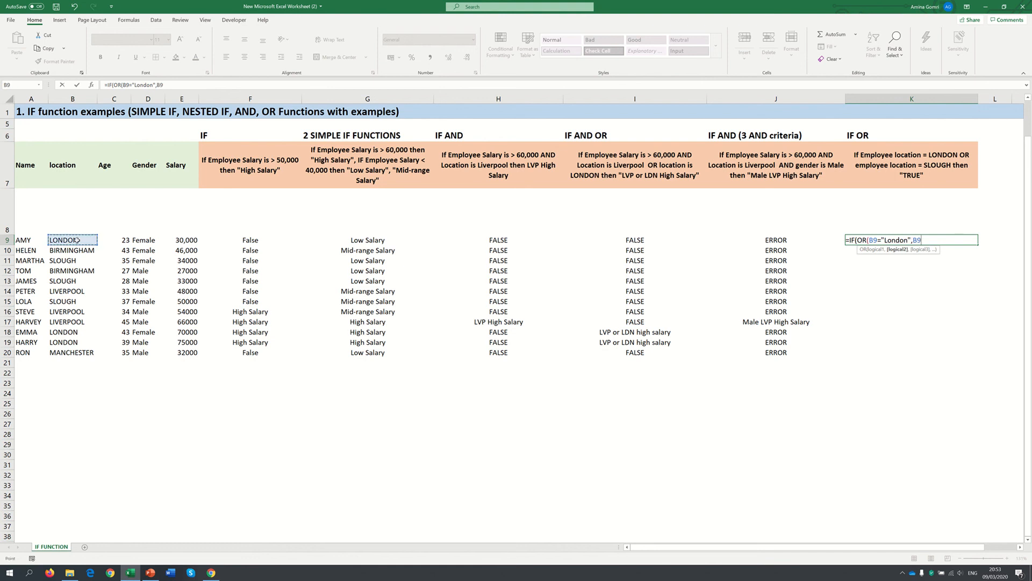
type("=\"Slough\"")
type(")")
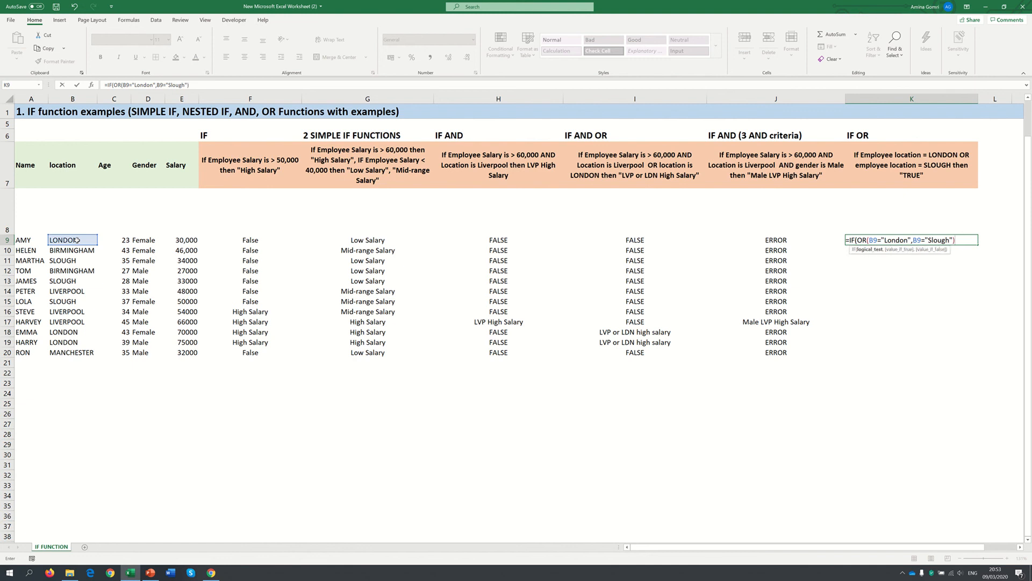
type(",\"T")
Enter "TRUE" as the value if true and "FALSE" as the value if false in K9, and confirm the formula
type("RUE\"")
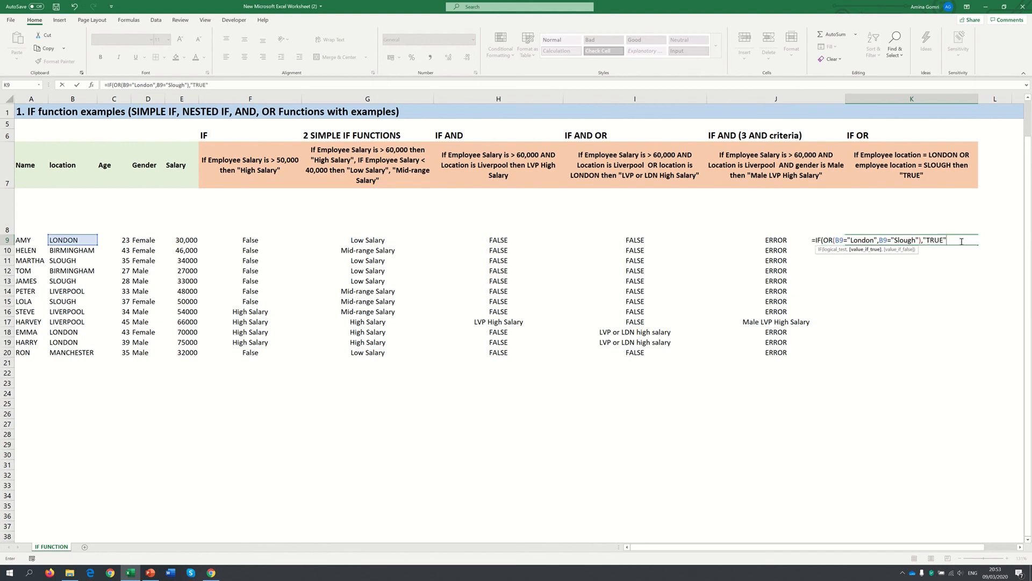
type(",\"")
type("FALSE\"_)")
key("ctrl+Return")
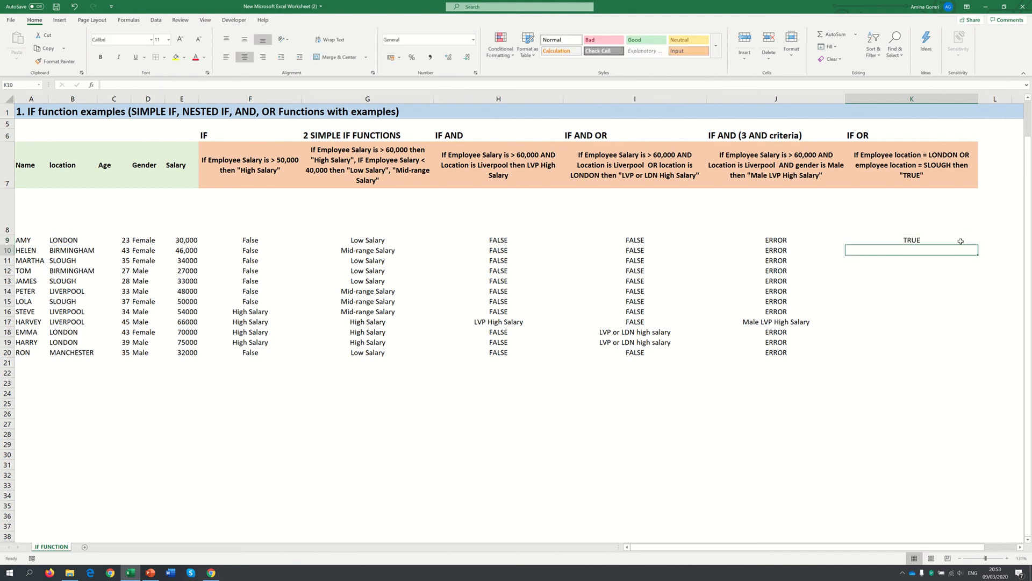
Fill the K9 formula down to K20 and check the results in rows 9, 11 and 12 against the employees' locations
left_click_drag(978, 250, 969, 360)
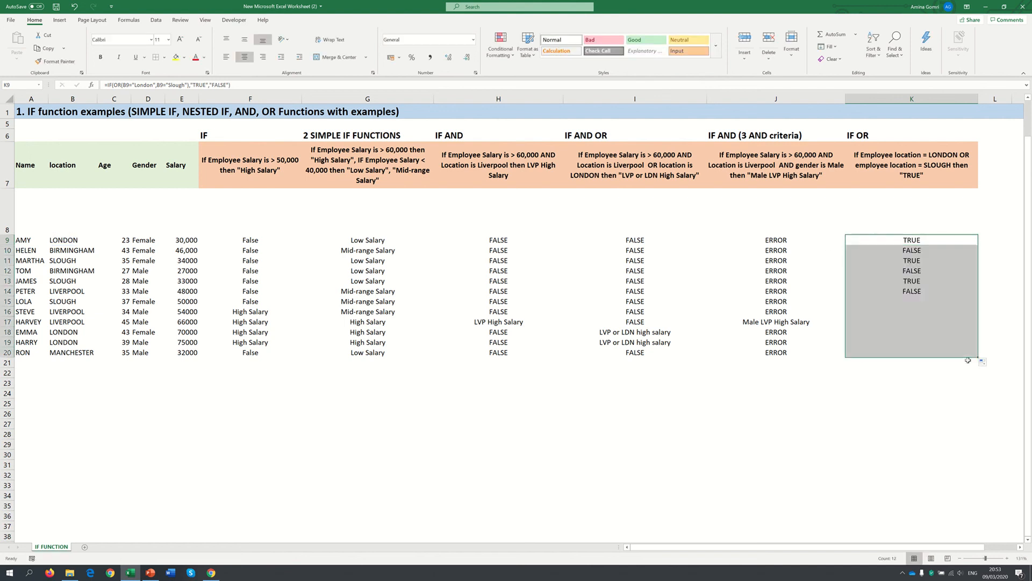
left_click(921, 241)
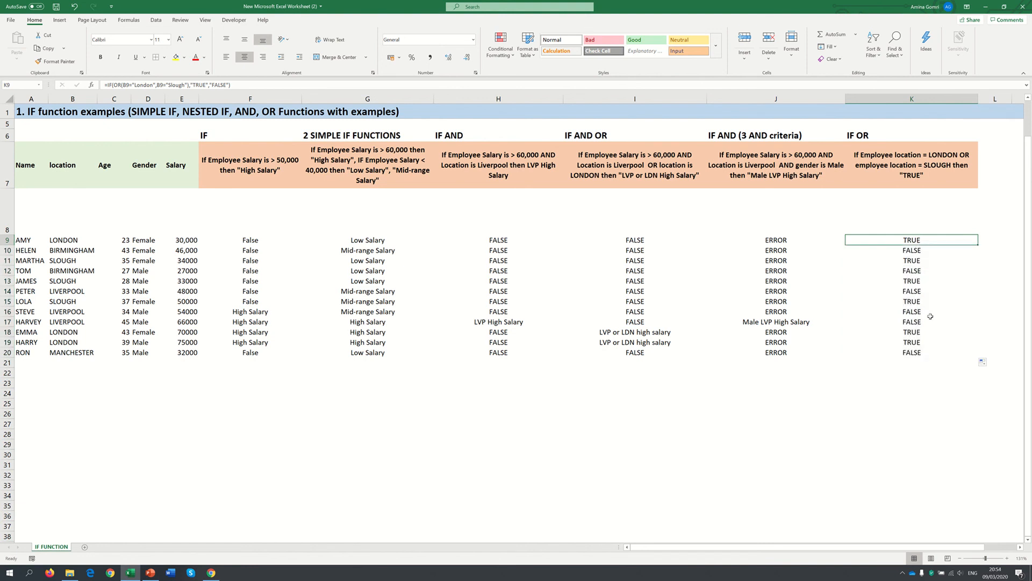
left_click(921, 259)
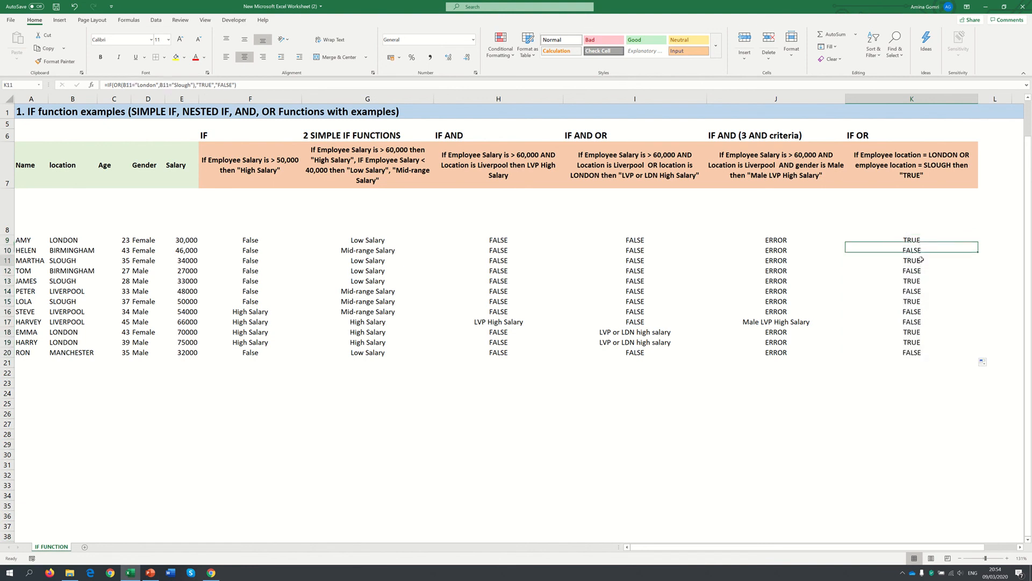
left_click(8, 260)
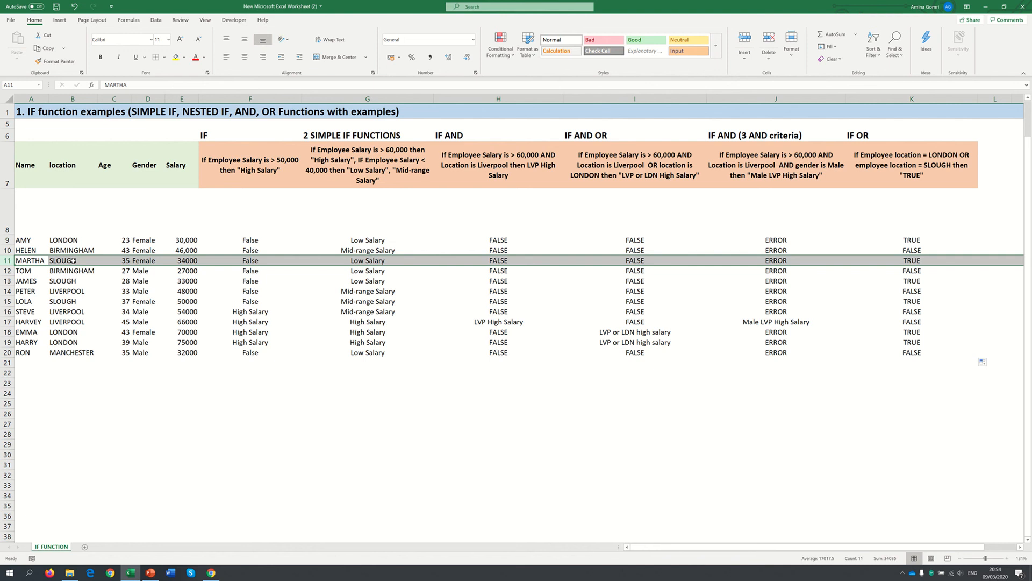
left_click(8, 270)
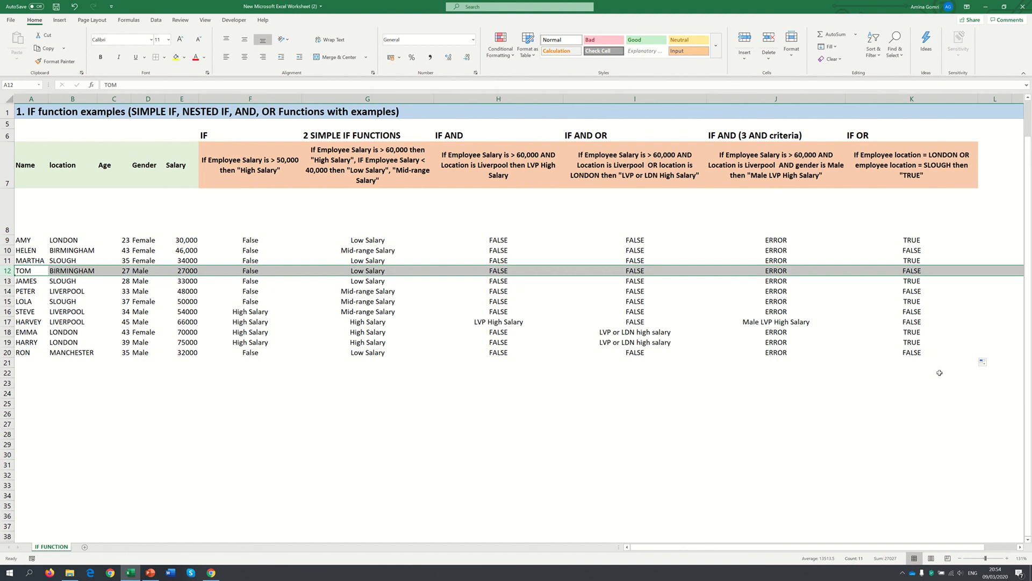
left_click(920, 372)
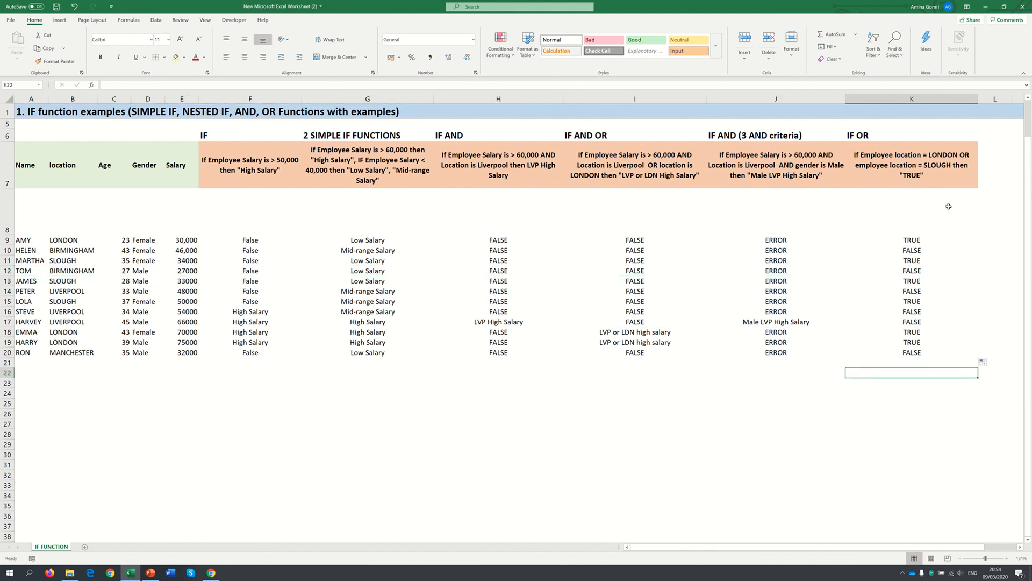
left_click(940, 221)
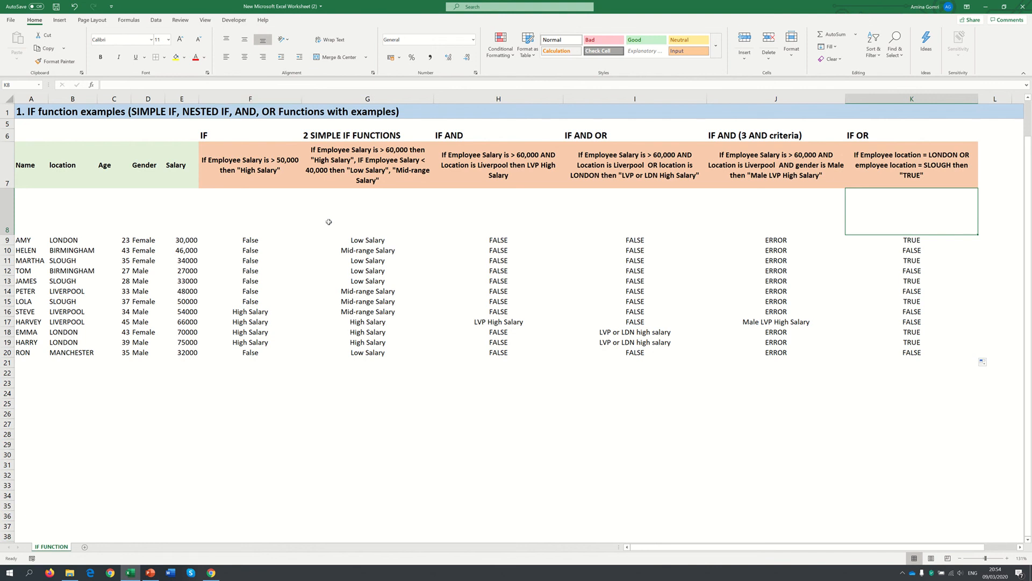
left_click(949, 393)
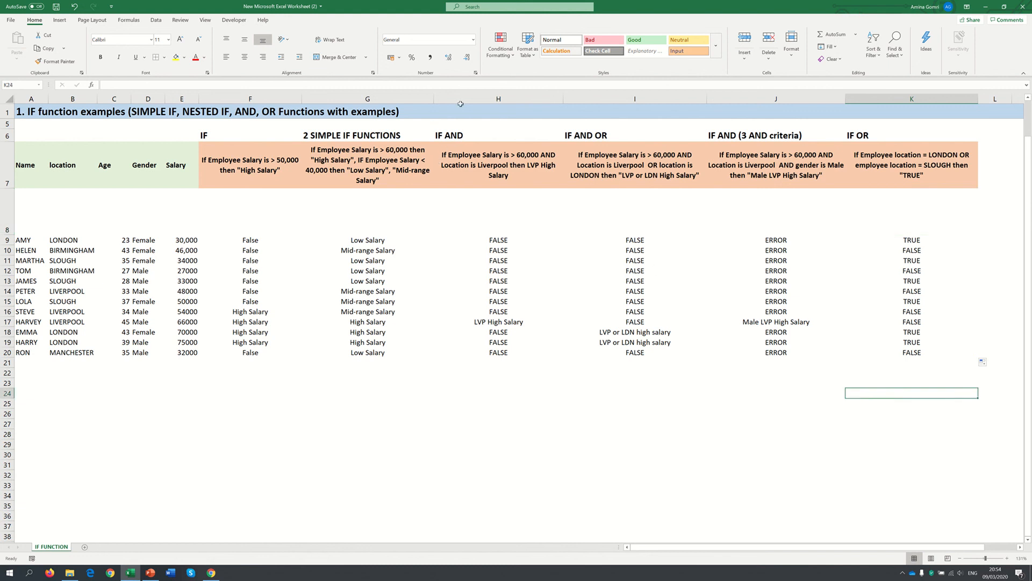
left_click(492, 3)
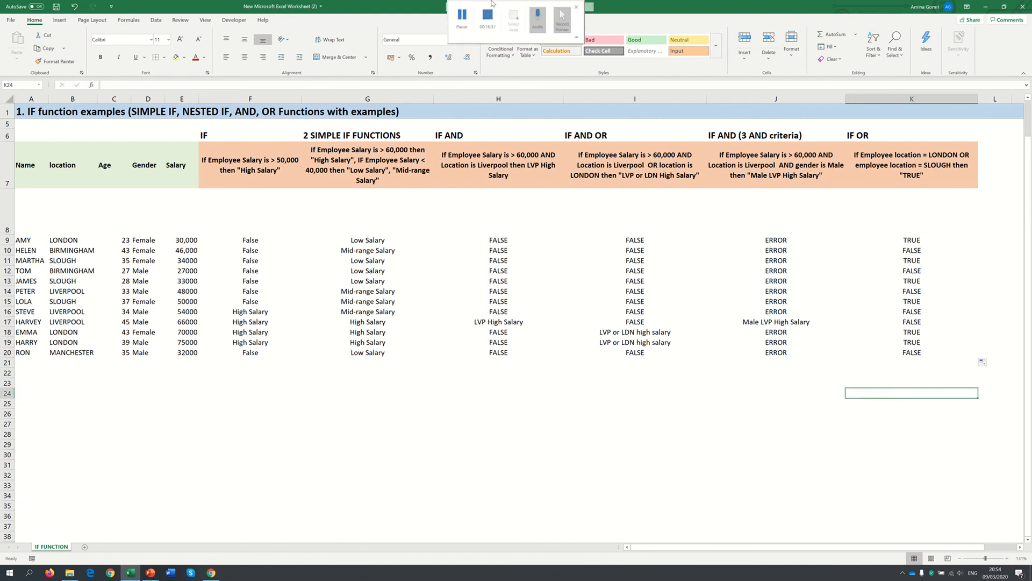